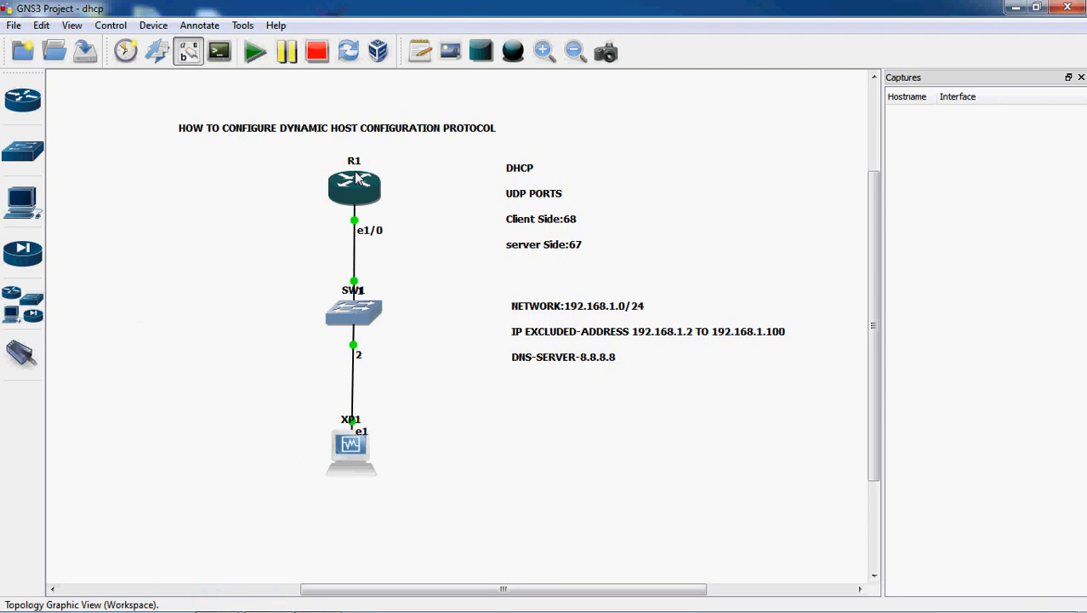
Switch to R1's SuperPuTTY console and create a DHCP pool named cisco
mouse_move(356, 176)
click(318, 597)
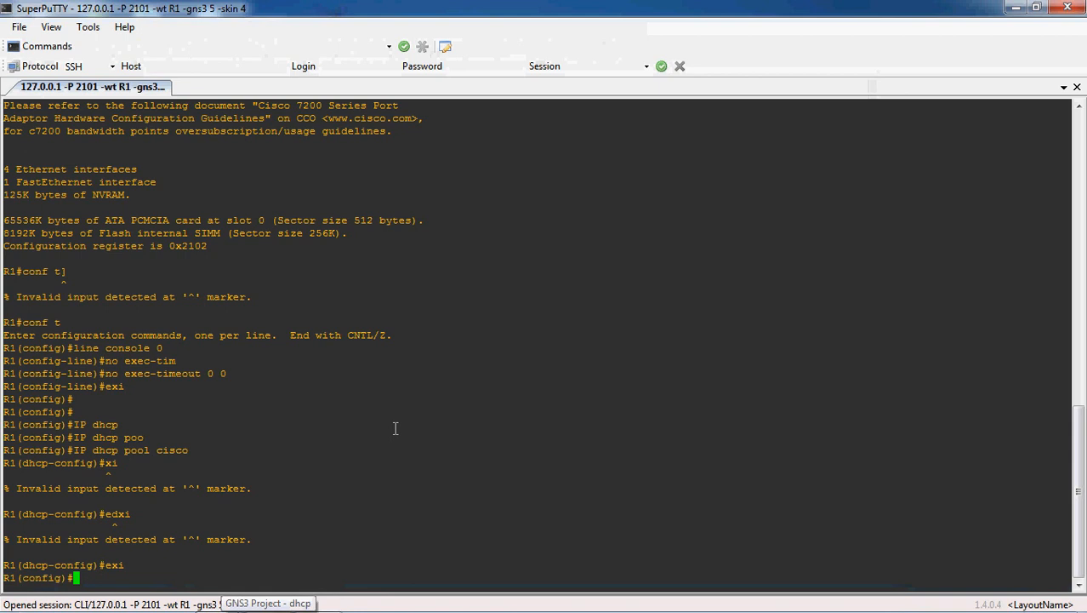
text(ip dhcp poo)
key(Tab)
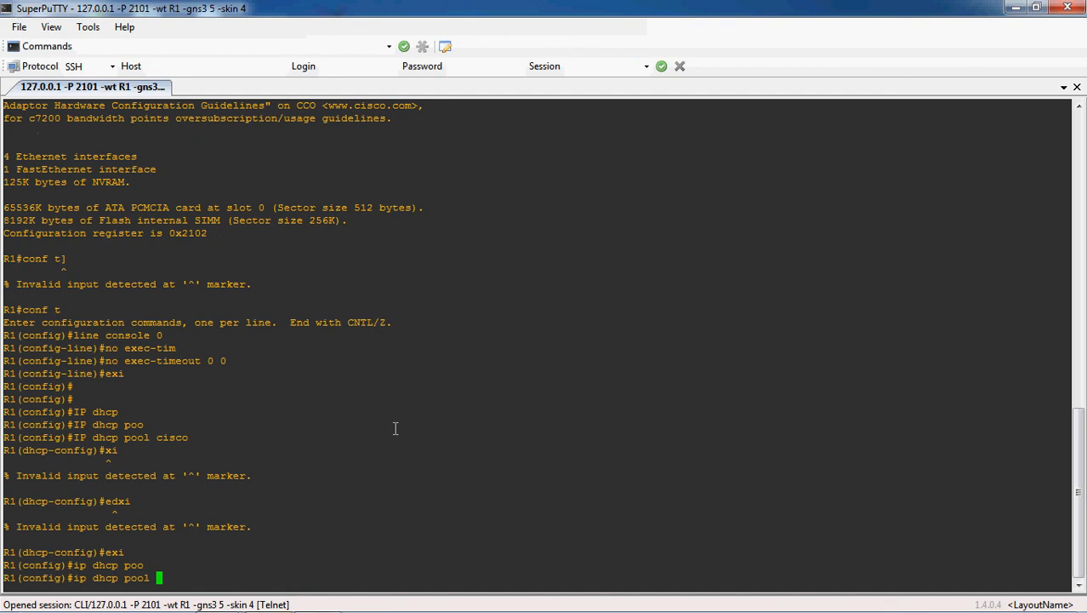
text(cisco)
key(Return)
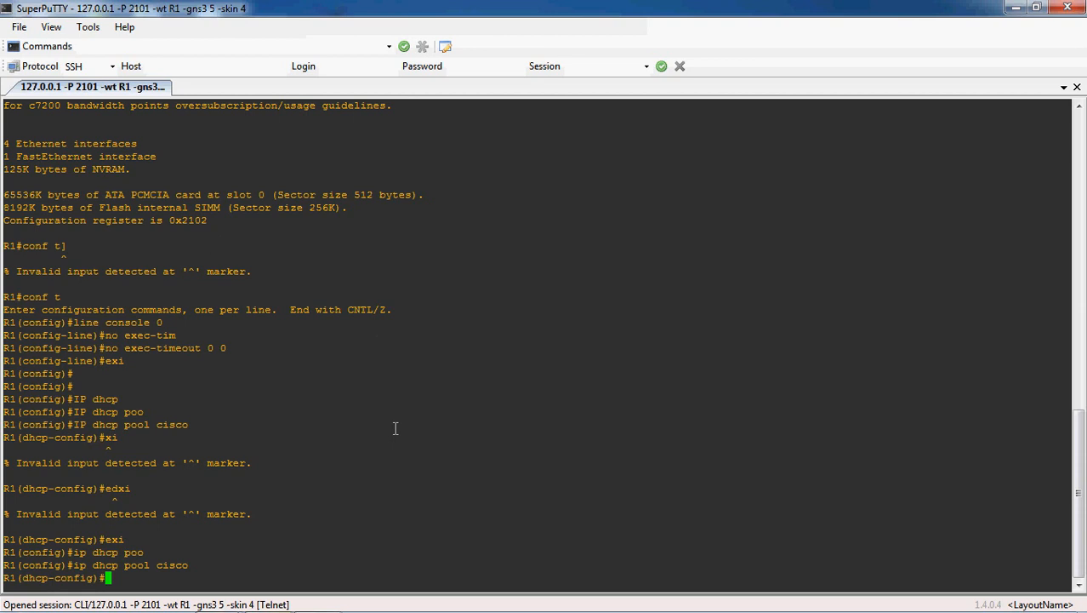
text(192.168.1.)
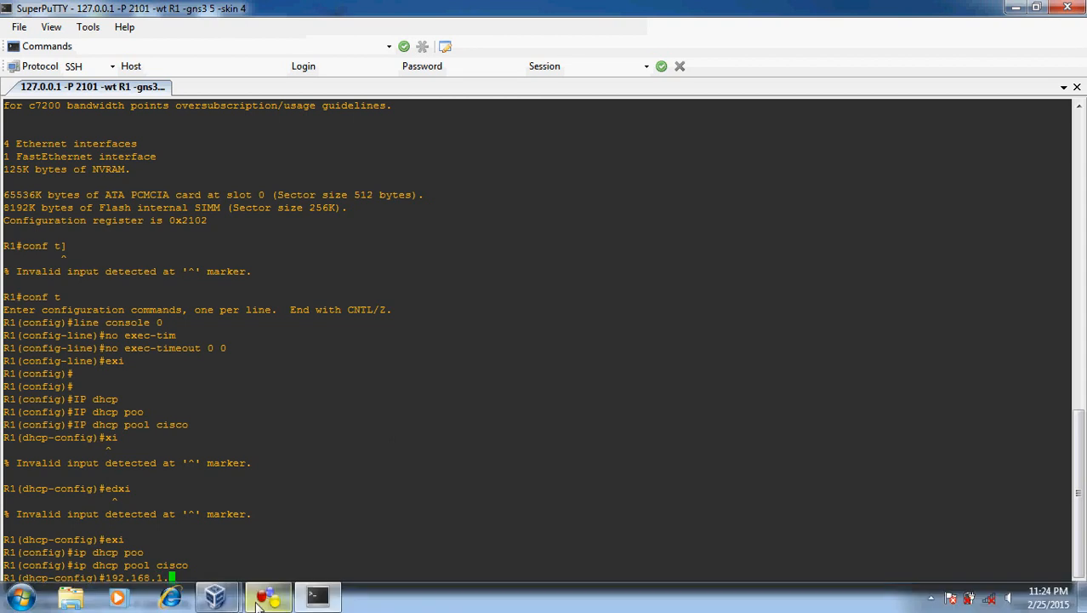
click(265, 600)
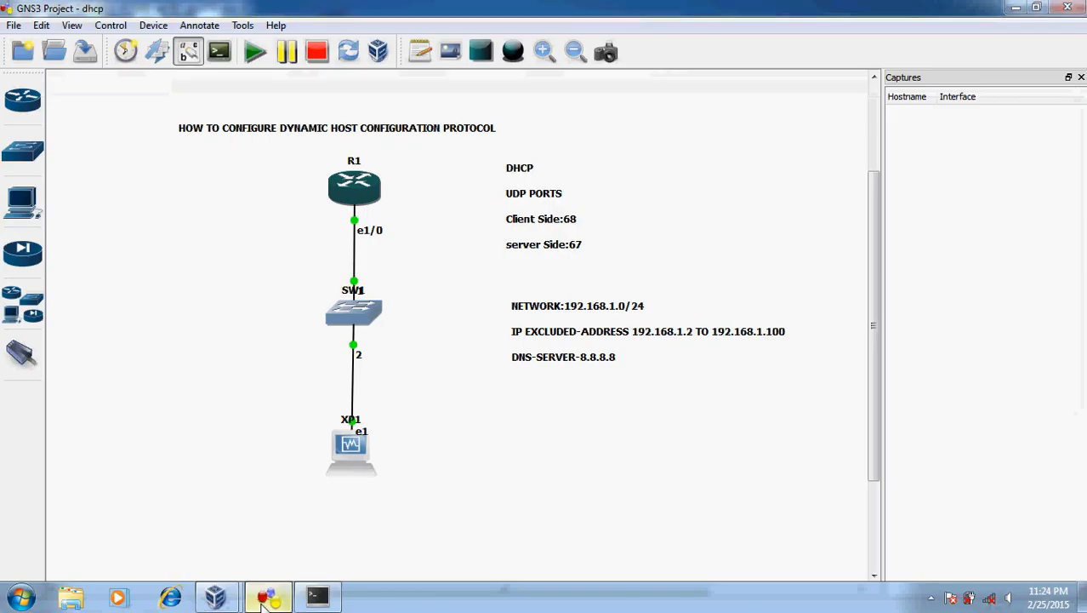
click(266, 599)
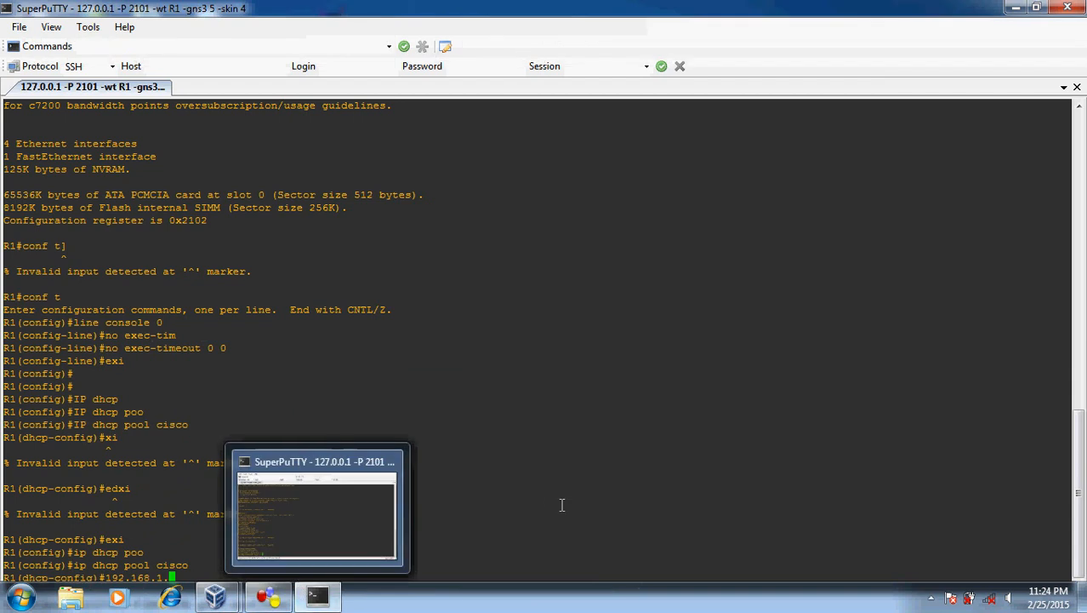
text(0)
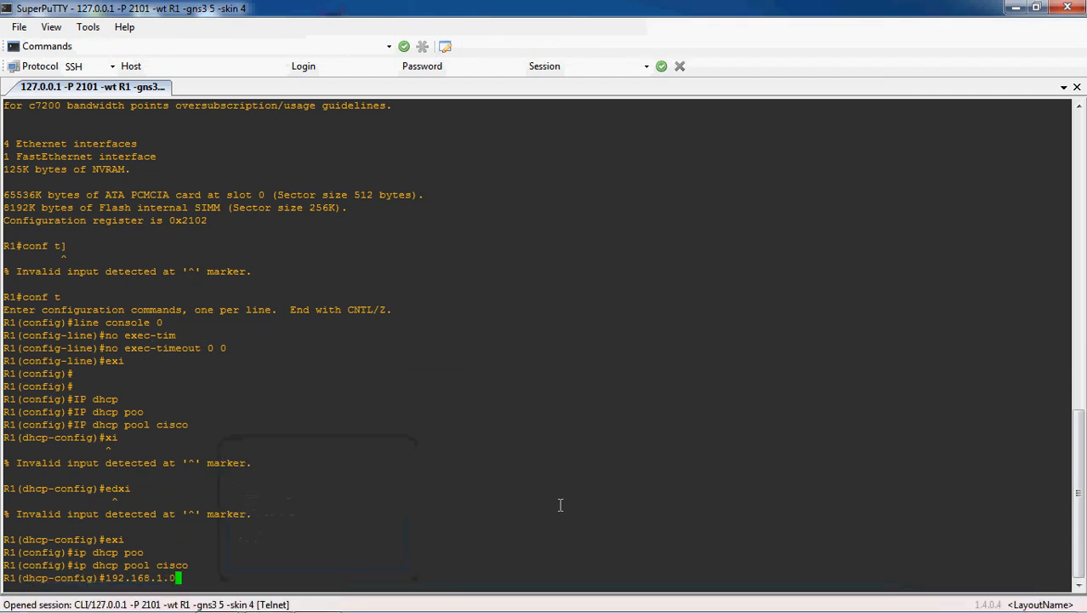
text( 255.255.255.0)
key(BackSpace)
key(BackSpace)
key(BackSpace)
key(BackSpace)
key(BackSpace)
key(BackSpace)
key(BackSpace)
key(BackSpace)
key(BackSpace)
key(BackSpace)
key(BackSpace)
key(BackSpace)
key(BackSpace)
key(BackSpace)
key(BackSpace)
key(BackSpace)
key(BackSpace)
key(BackSpace)
key(BackSpace)
key(BackSpace)
key(BackSpace)
Set the DHCP pool's network to 192.168.1.0 with mask 255.255.255.0
text(netwo)
key(Tab)
key(BackSpace)
text(192.168.1.0 255.255.255.0)
key(Return)
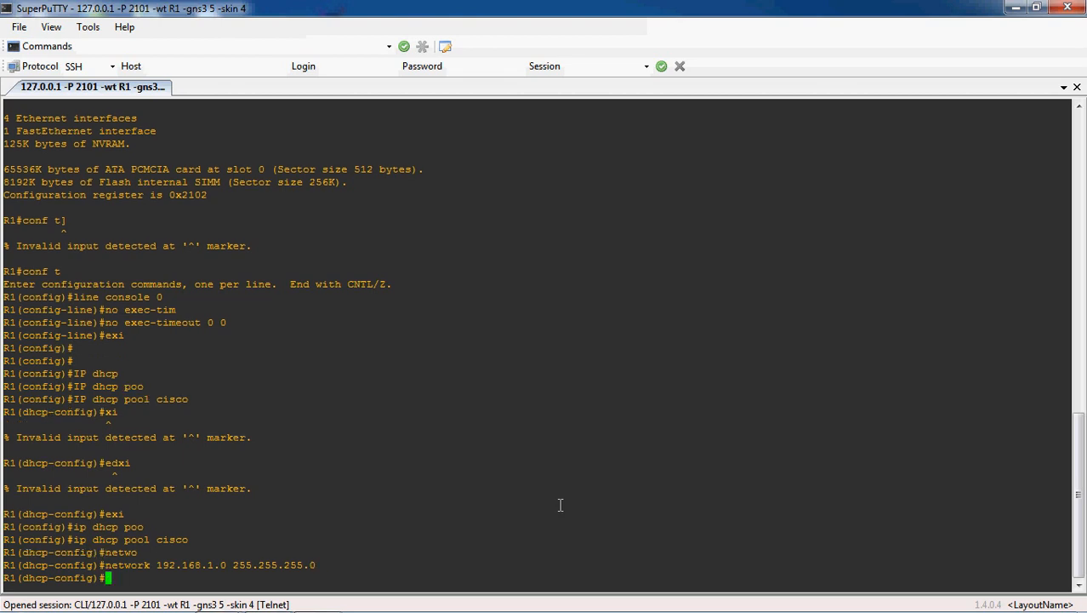
Set the DHCP pool's default router to 192.168.1.1
text(def)
key(Tab)
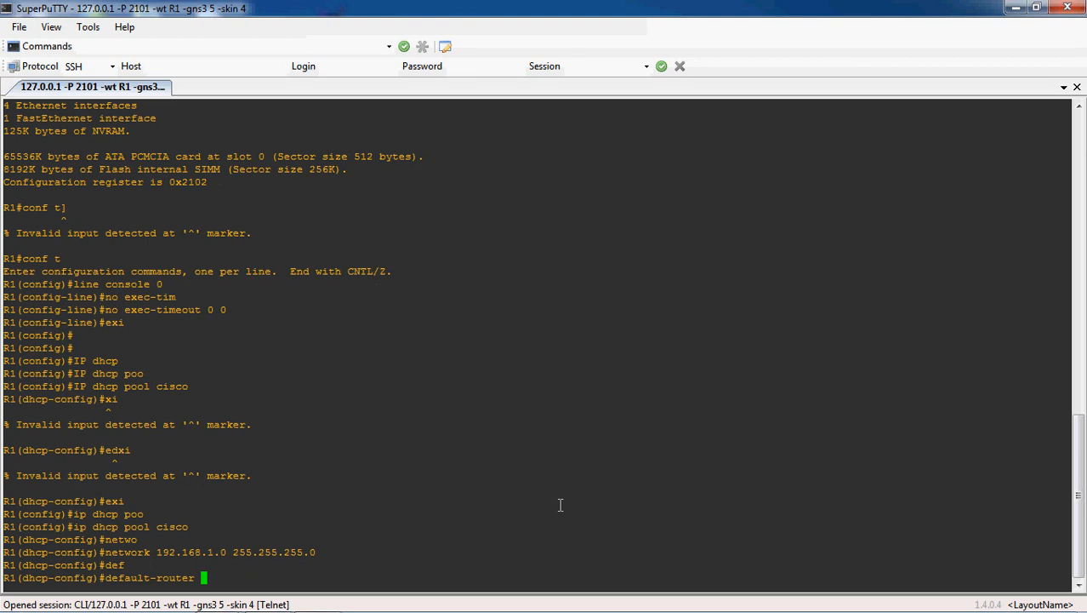
text(192.168.1.1)
key(Return)
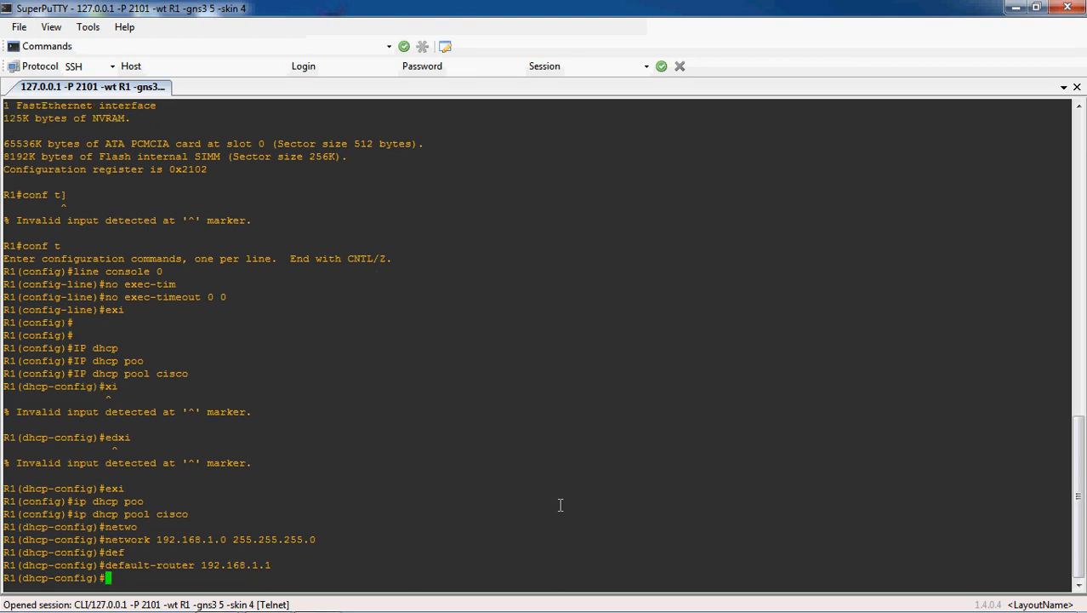
Set the pool's DNS server to 8.8.8.8 and return to global configuration mode
text(dns)
key(Tab)
text(8.8.8.8)
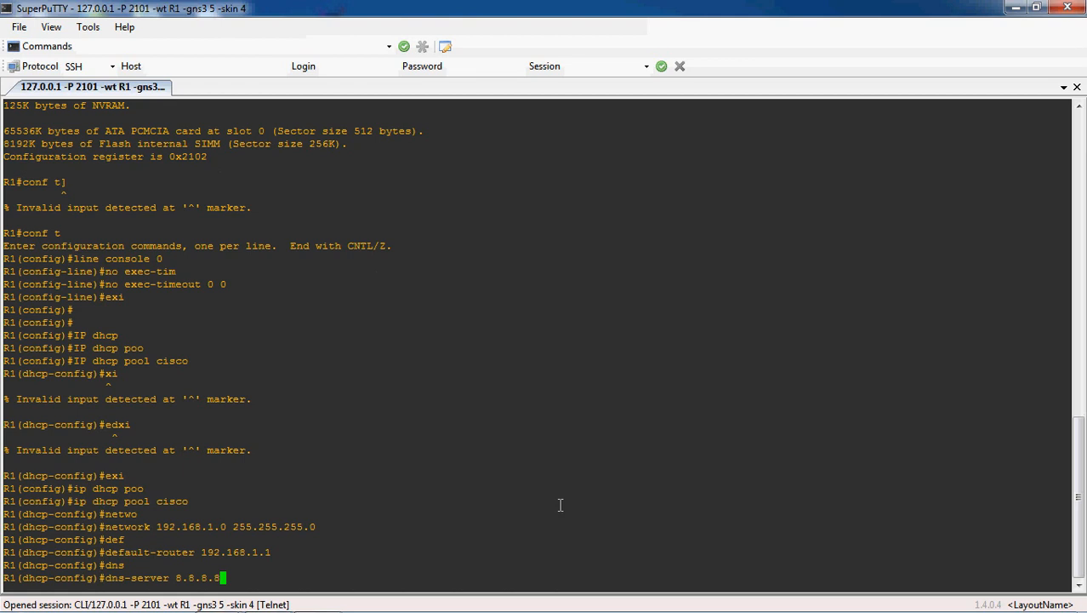
key(Return)
text(EXI)
key(Return)
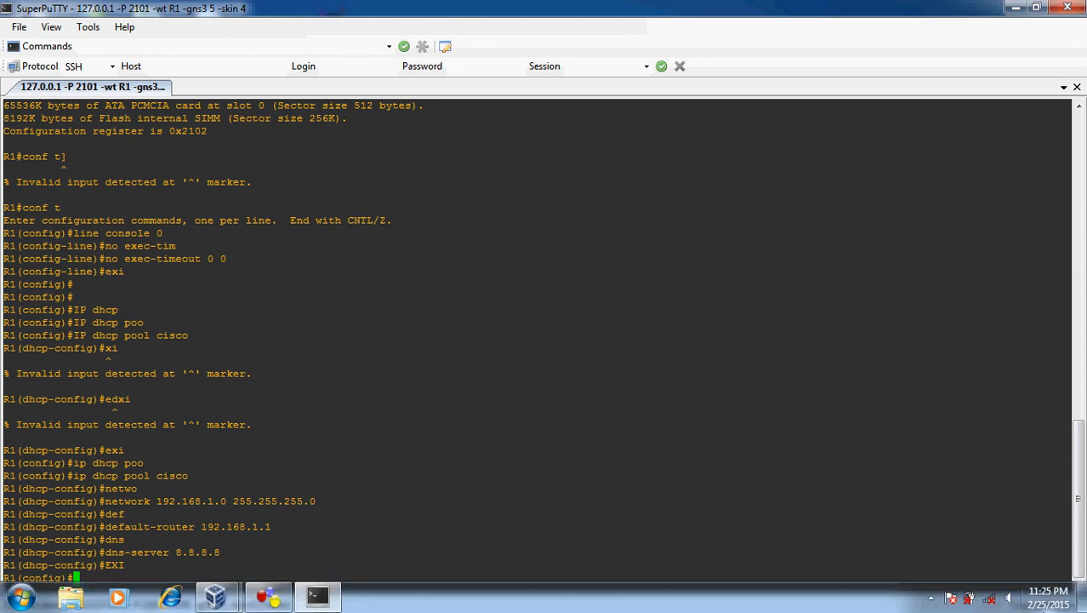
right_click(1047, 598)
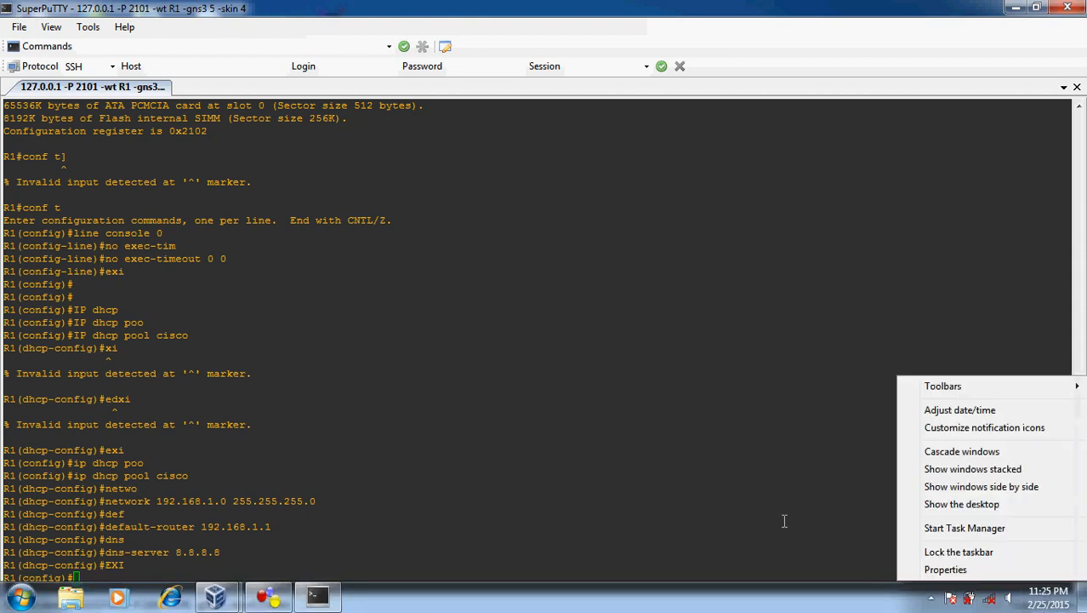
click(728, 511)
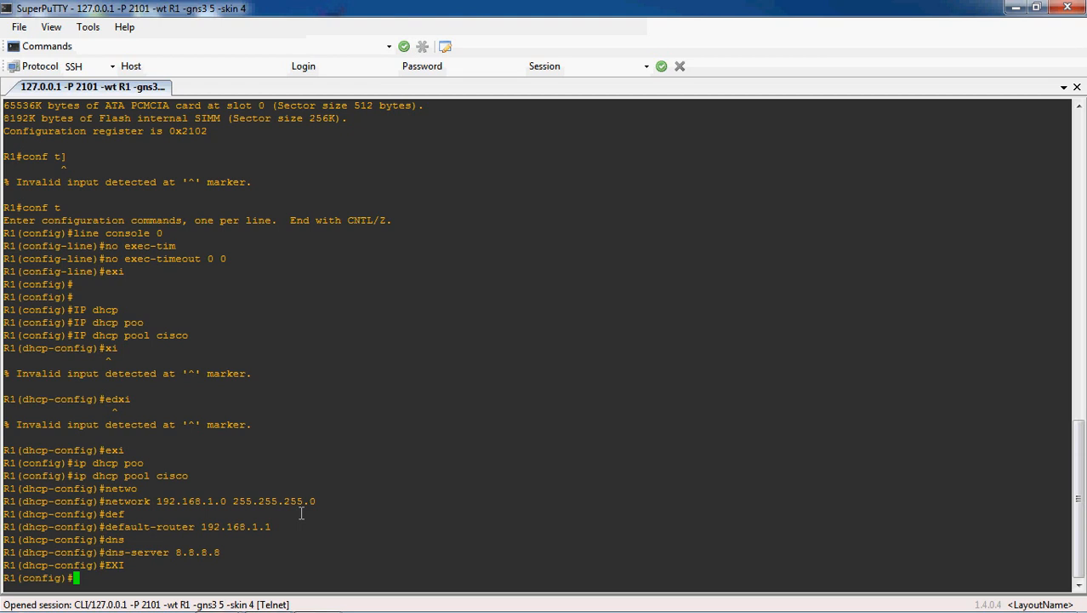
Exclude the addresses 192.168.1.2 through 192.168.1.100 from DHCP assignment on R1
text(ip dhc)
key(Tab)
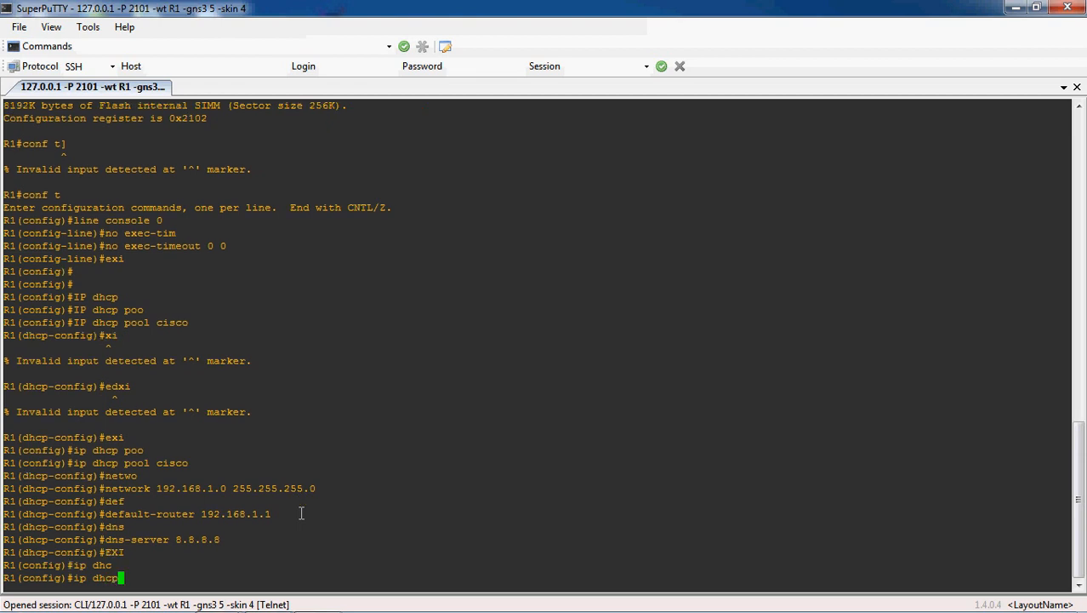
text(excl)
key(Tab)
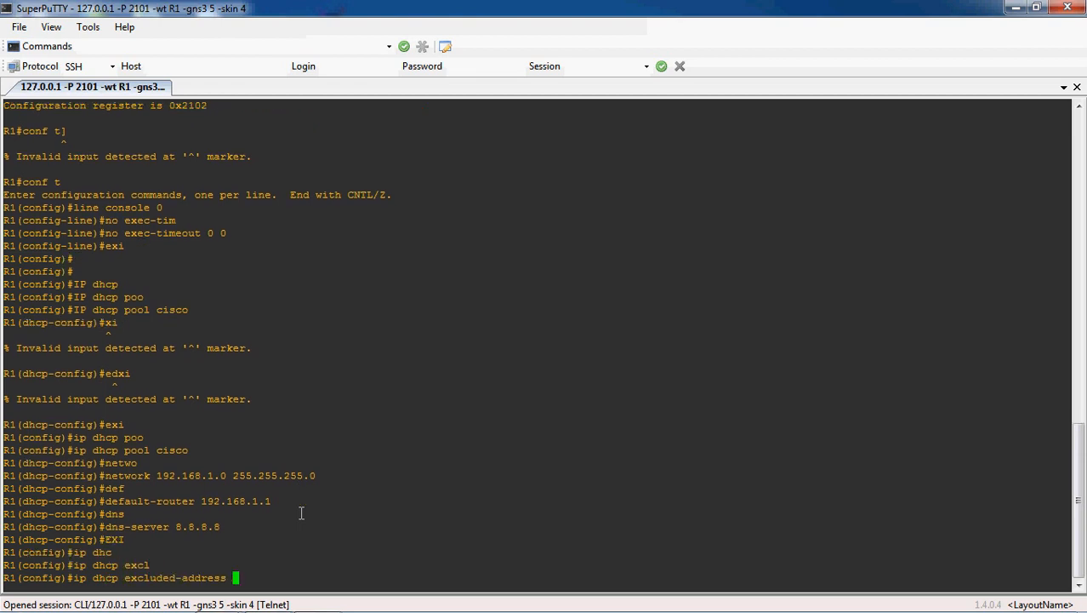
text(192.168.1.2 192.168.1.100)
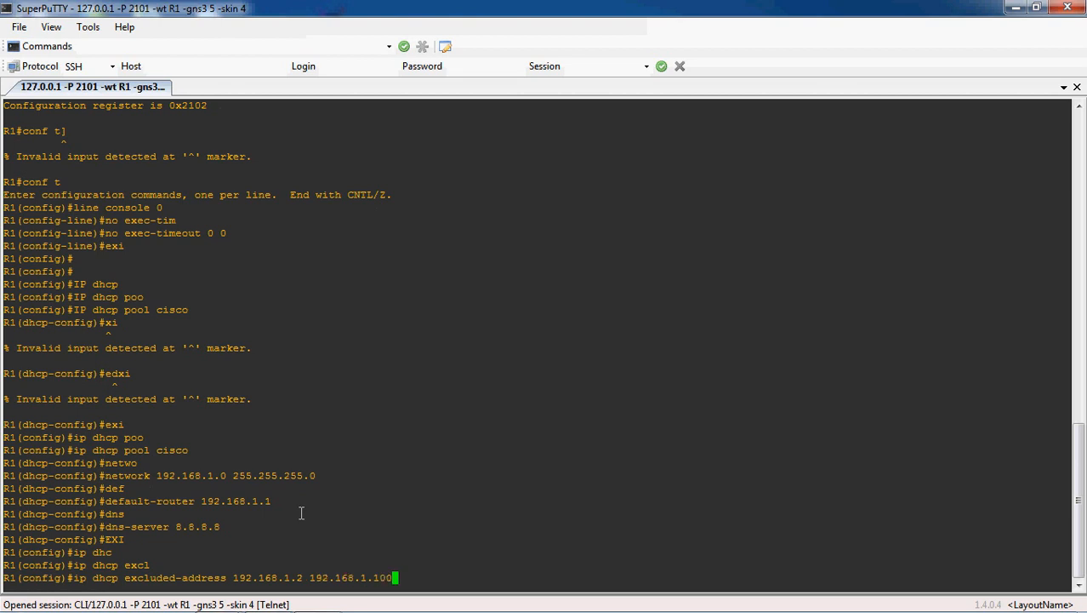
key(Return)
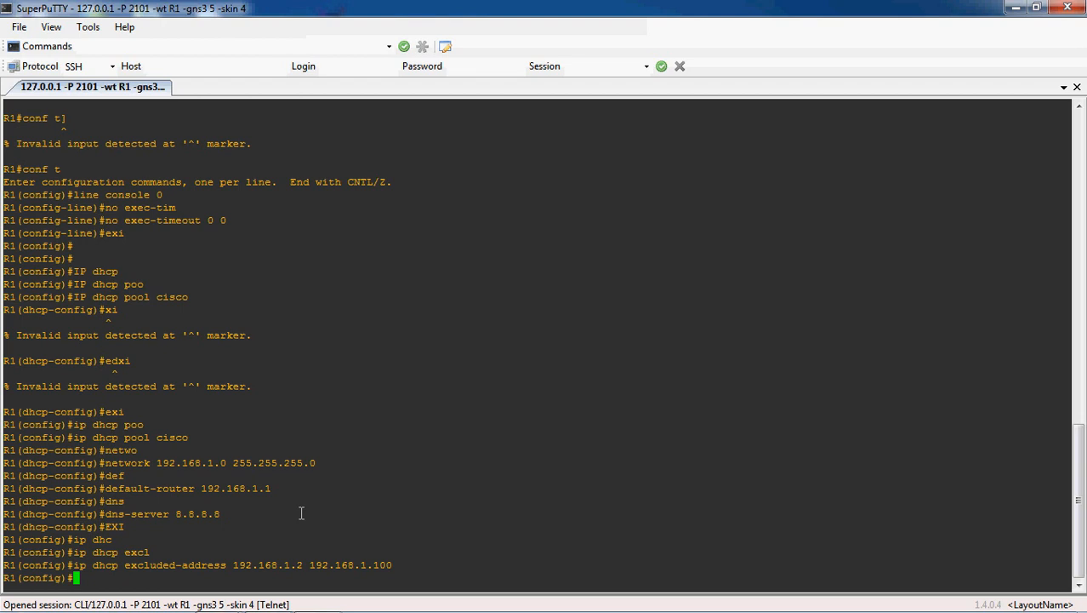
Check R1's link to the switch in the GNS3 topology, and enter configuration mode for interface e1/0 in the SuperPuTTY console
click(270, 599)
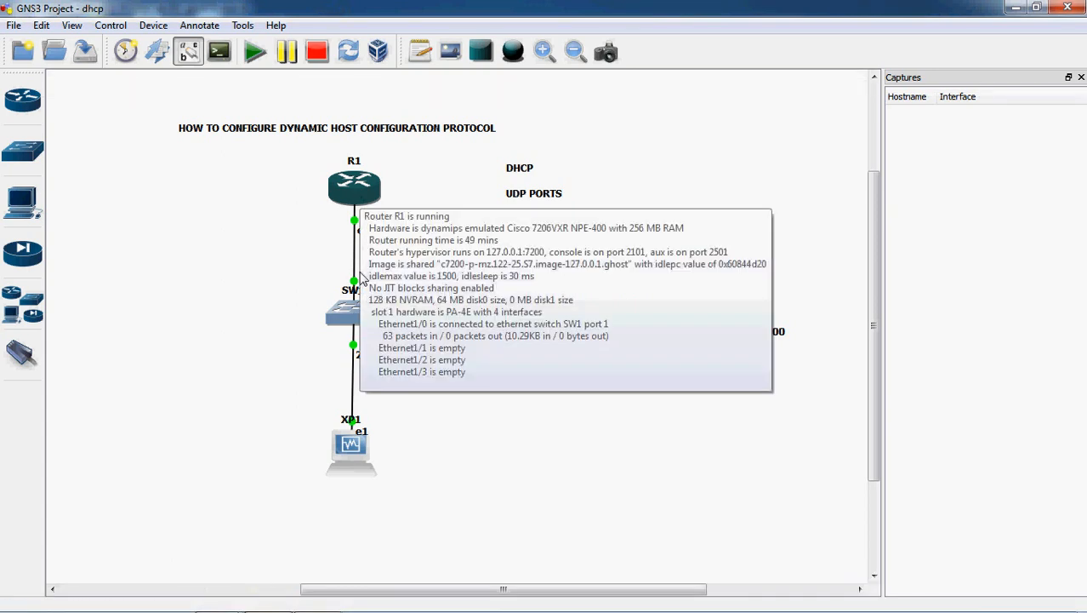
mouse_move(359, 322)
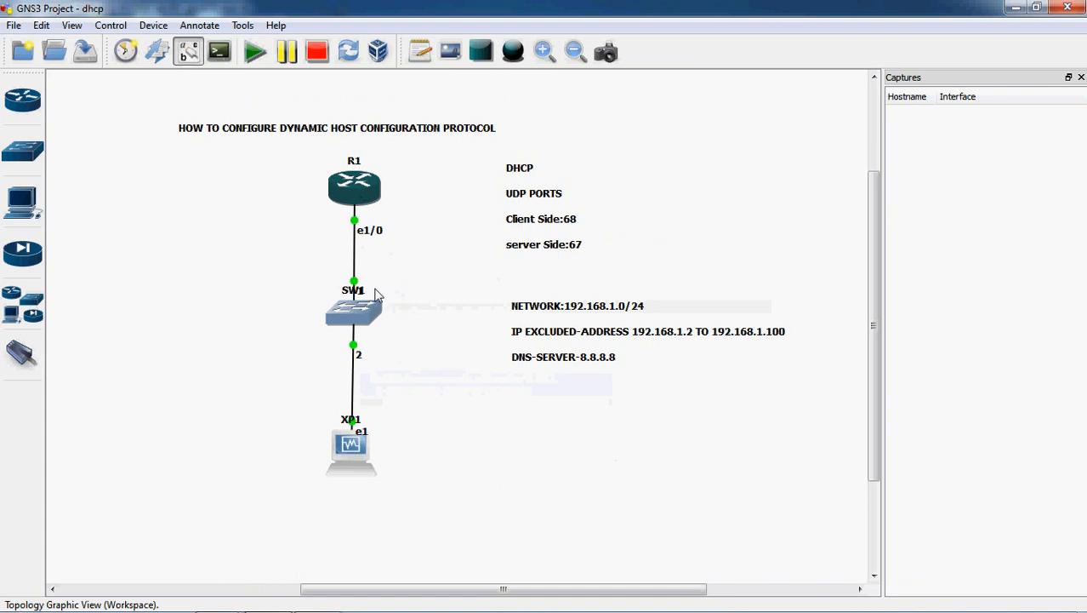
click(320, 598)
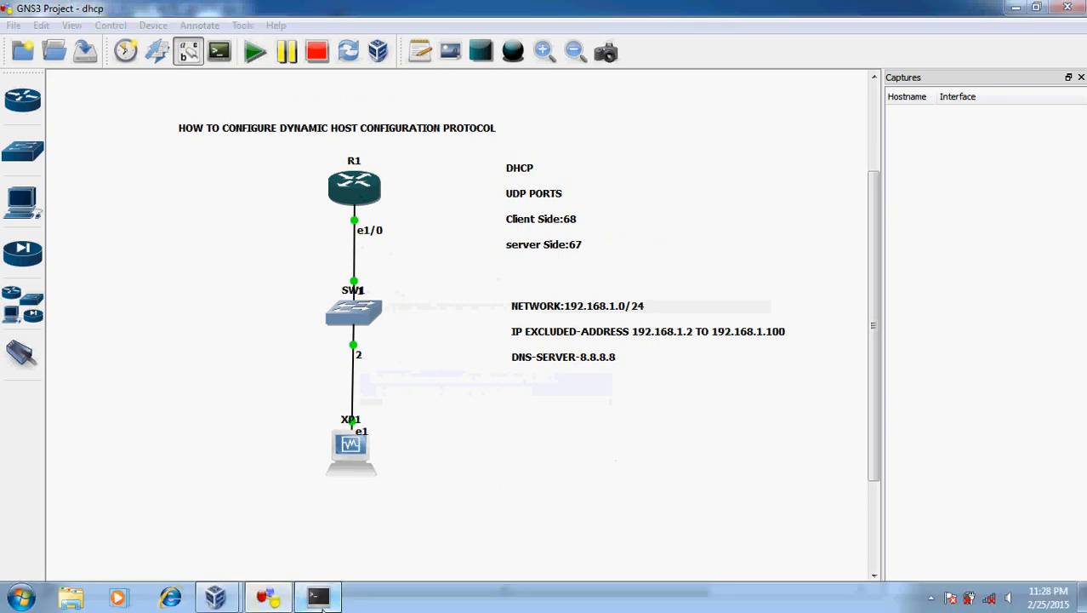
text(int)
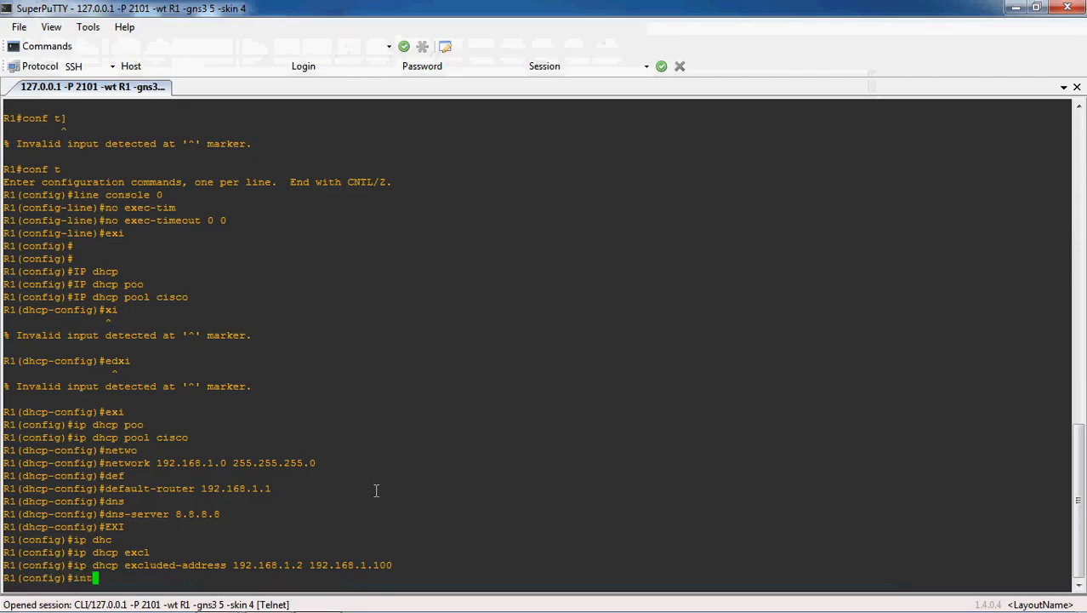
text( e1/0)
key(Return)
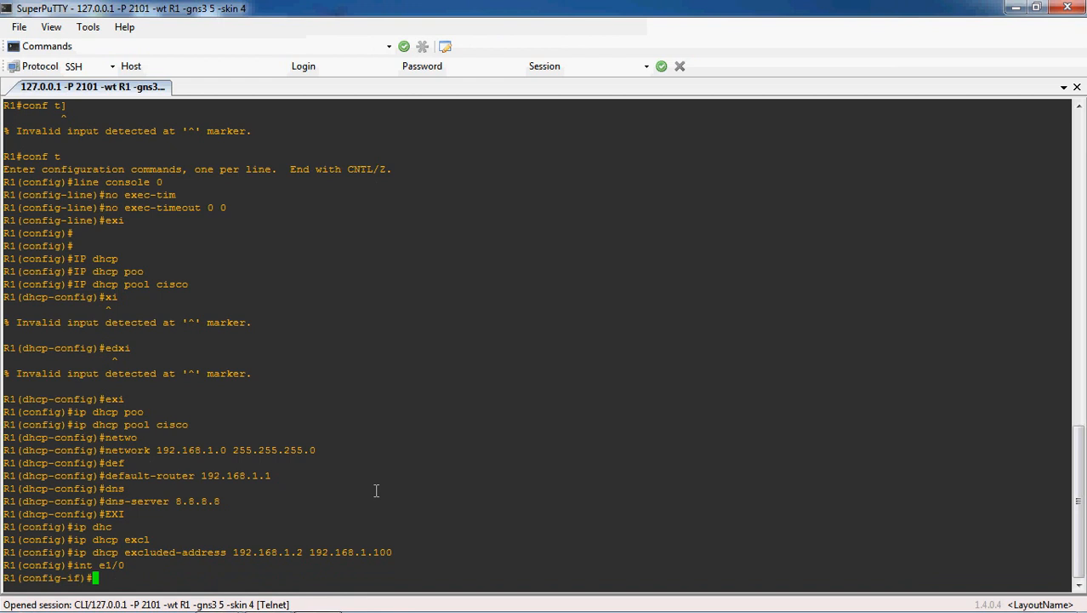
Assign the default-router address 192.168.1.1 with mask 255.255.255.0 to interface e1/0
drag(106, 478, 281, 475)
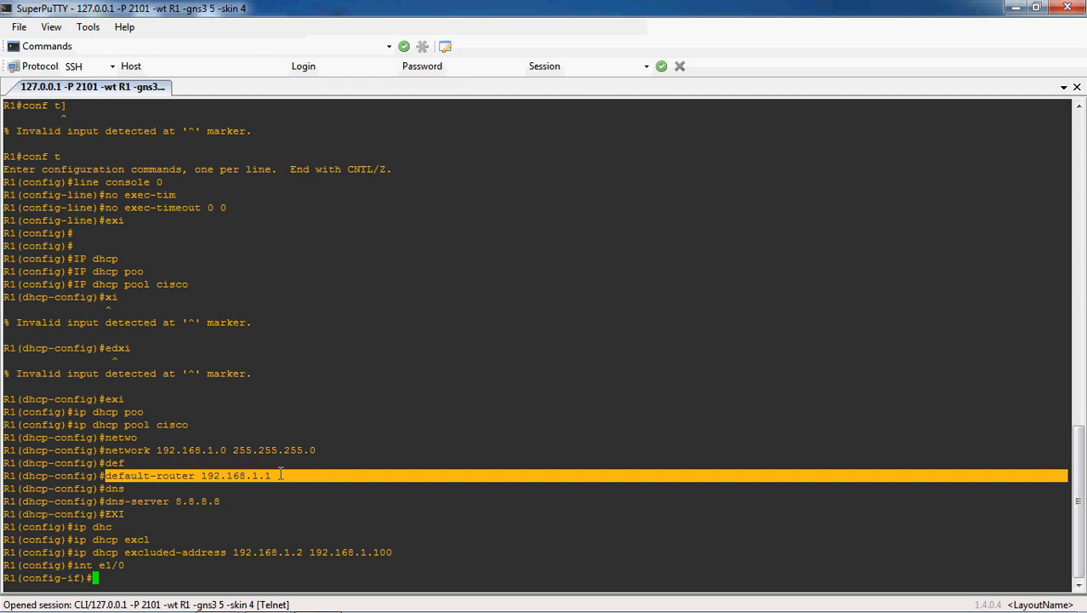
click(195, 575)
text(ip add)
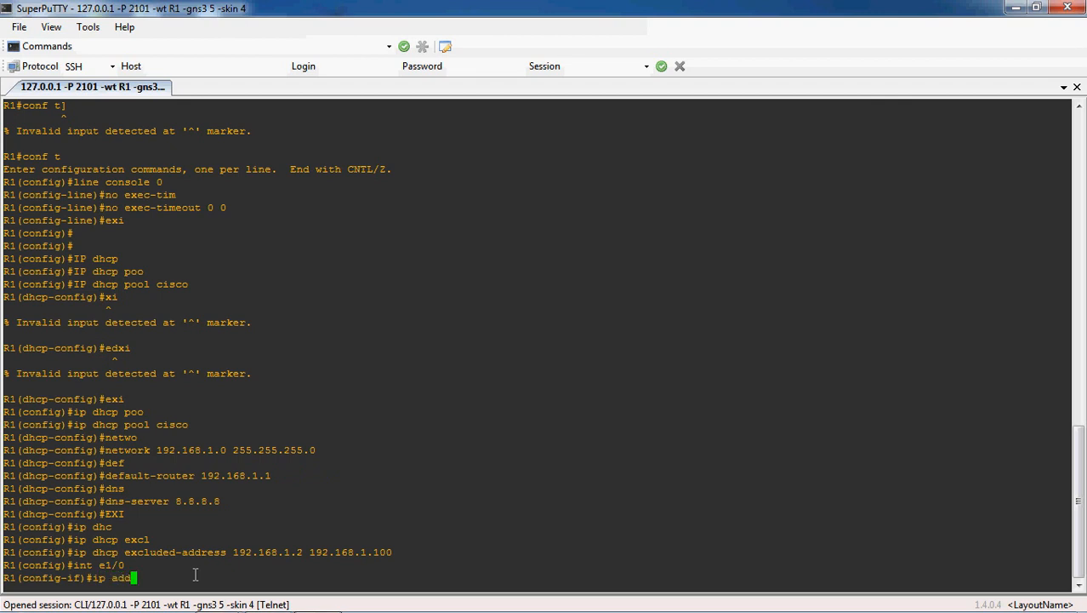
key(Tab)
text(192.168.1.1 255.255.255.0)
key(Return)
Enable interface e1/0 with no shut and exit to global configuration mode
text(no shut)
key(Return)
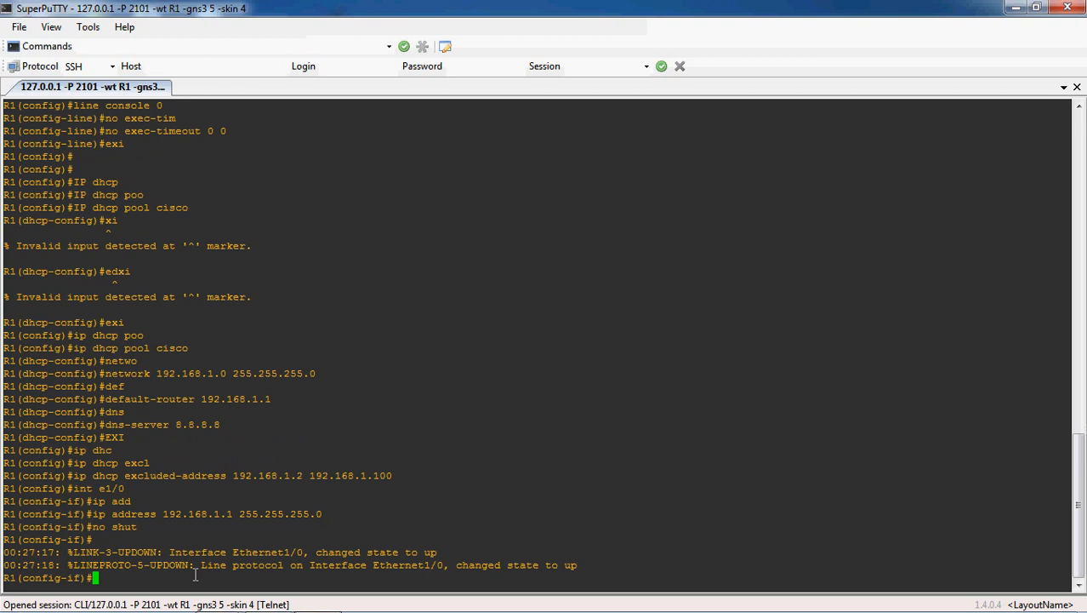
text(dxu)
key(BackSpace)
key(BackSpace)
key(BackSpace)
text(exi)
key(Return)
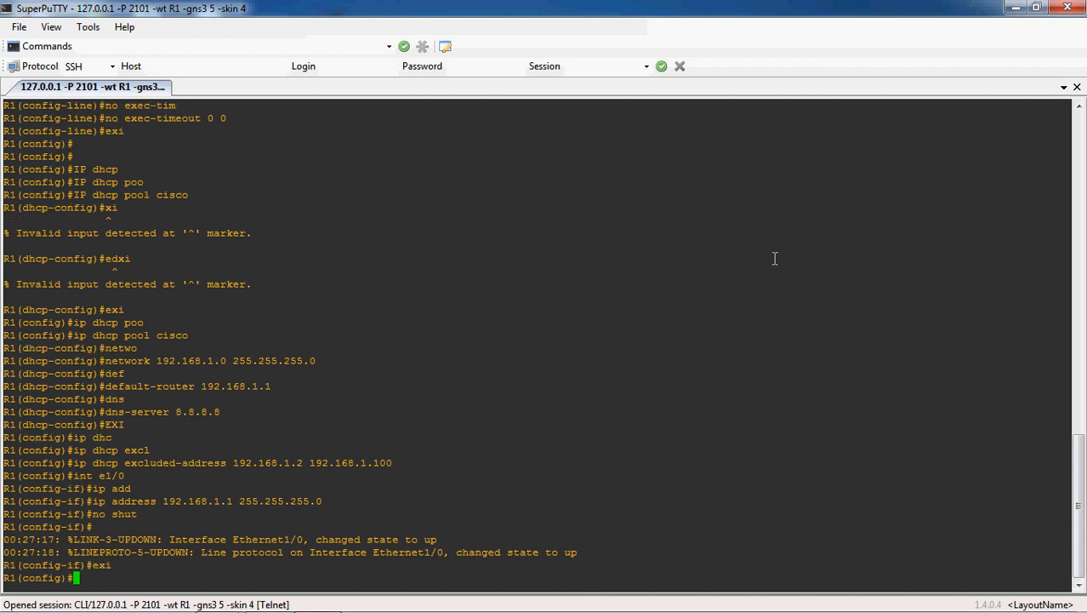
Switch to the XP 1 virtual machine in VirtualBox and open a Command Prompt there
click(1016, 7)
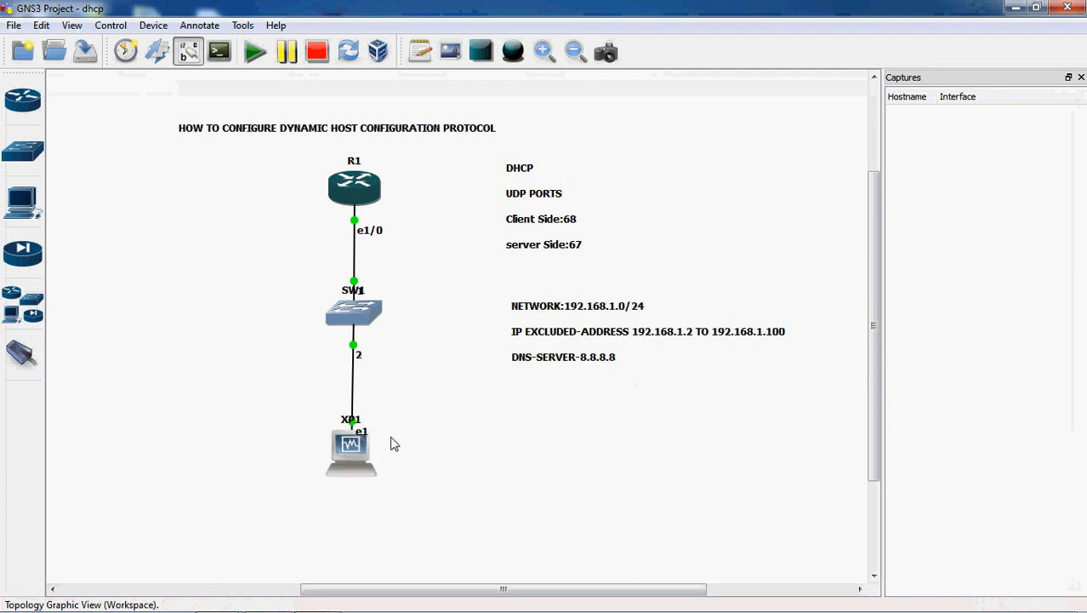
click(216, 595)
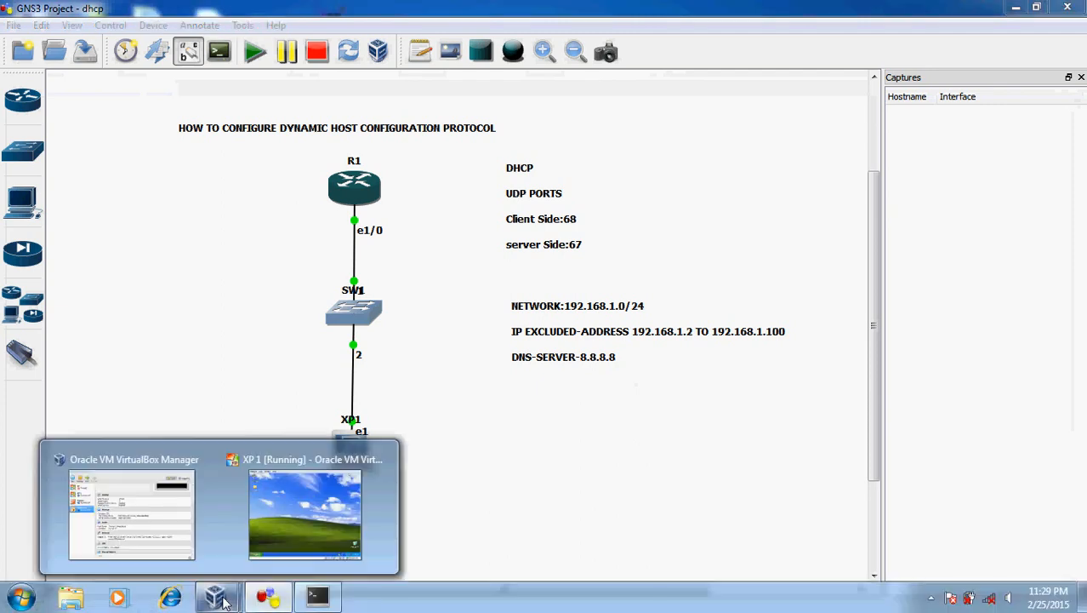
click(294, 521)
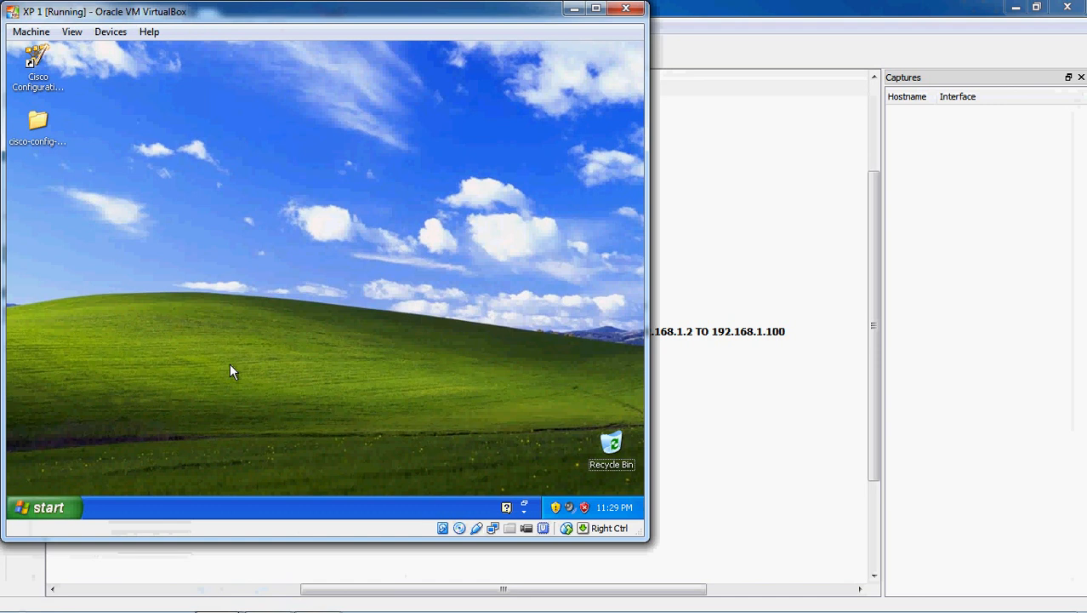
click(55, 508)
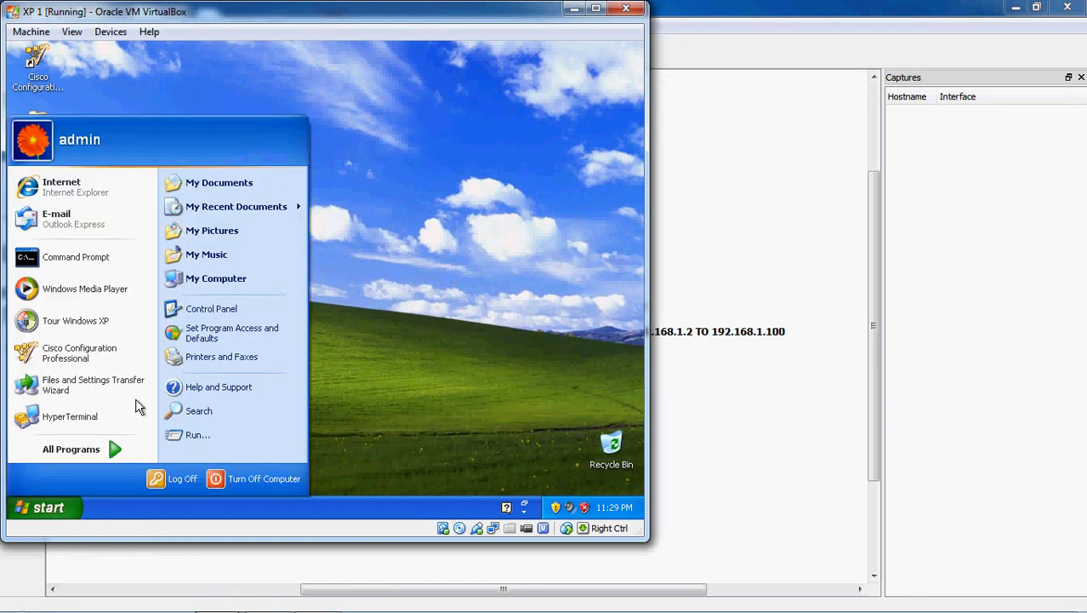
click(114, 257)
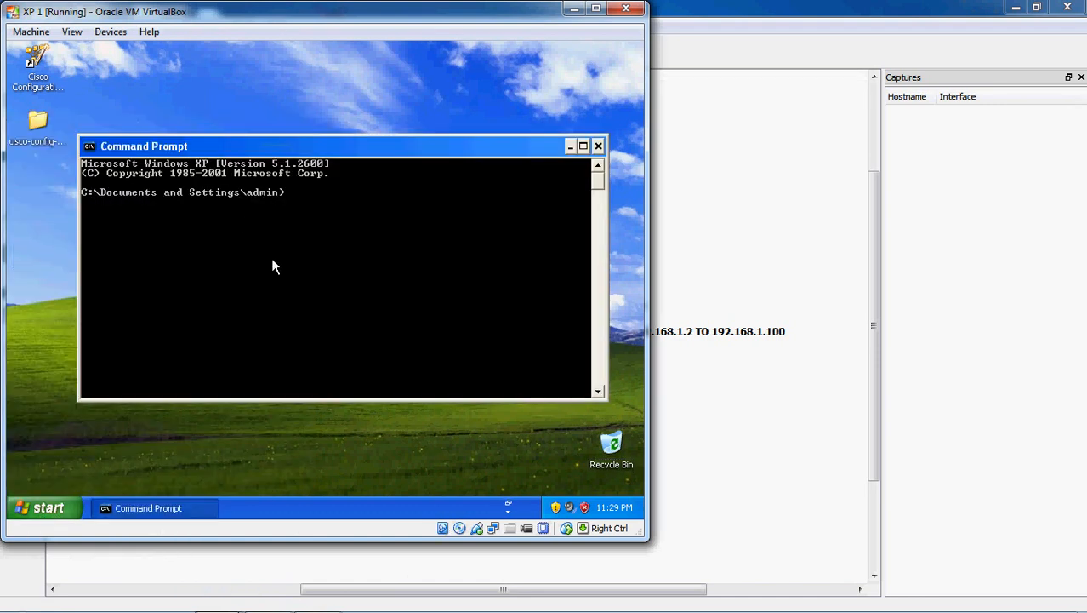
Run ipconfig to view the XP 1 machine's current IP configuration
text(ipcnofig)
key(Return)
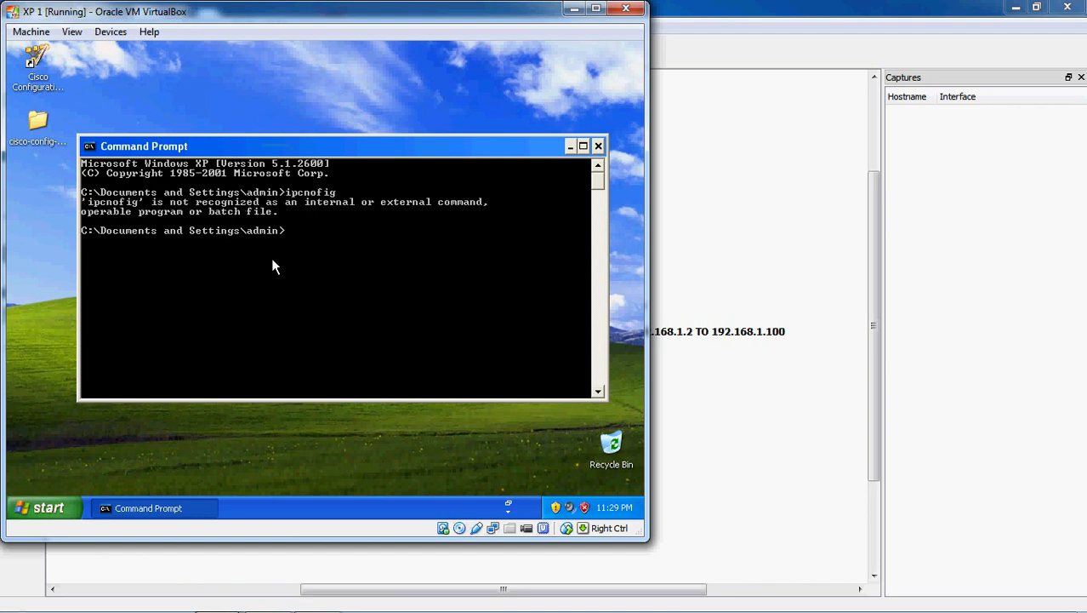
text(ipconfig)
key(Return)
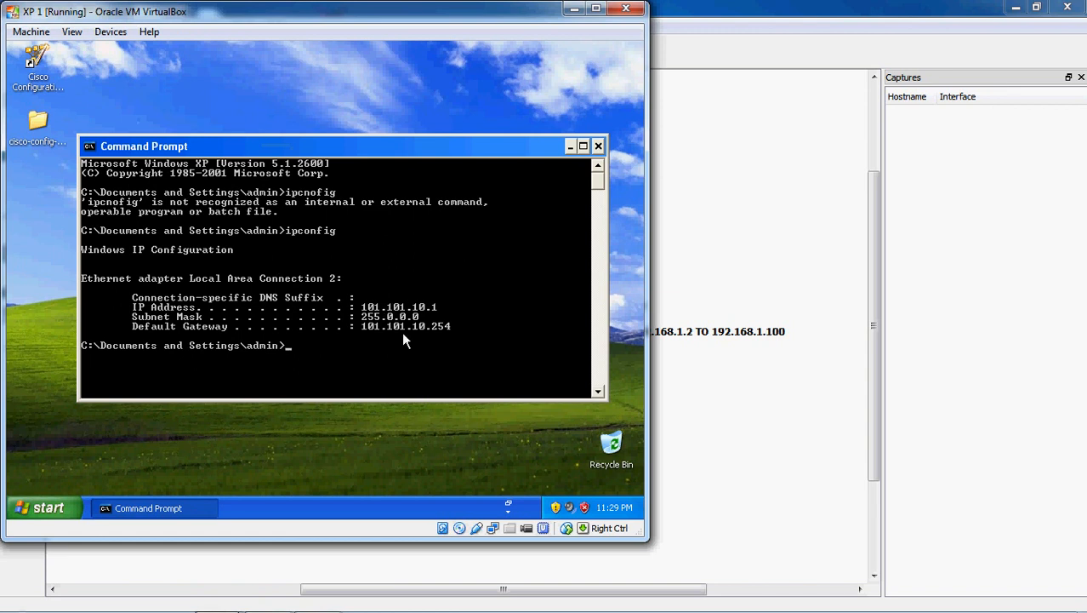
Open the XP 1 machine's Network Connections by running ncpa.cpl
click(51, 508)
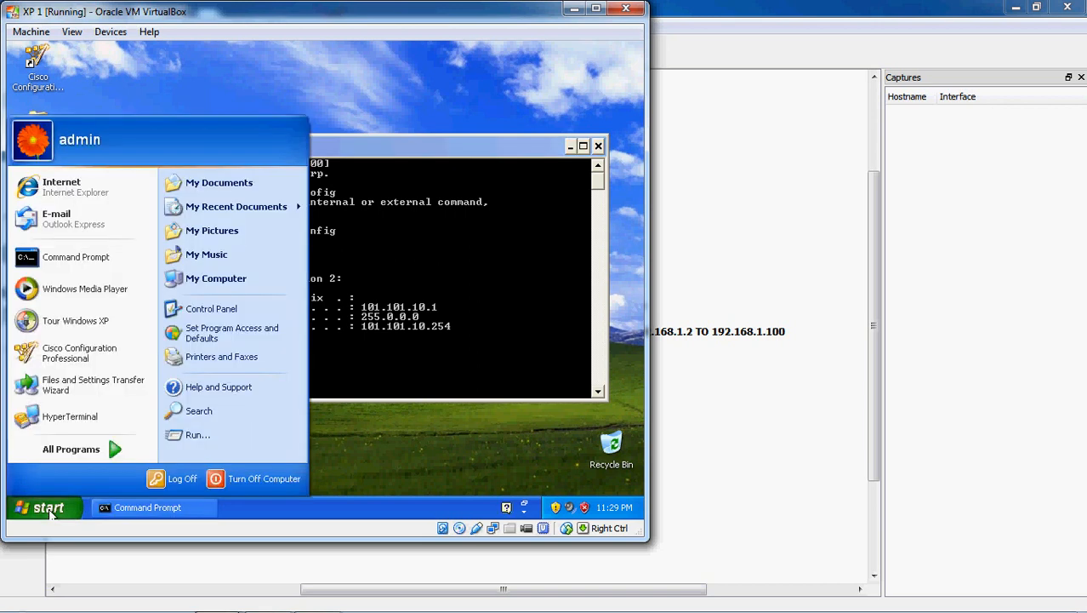
click(206, 432)
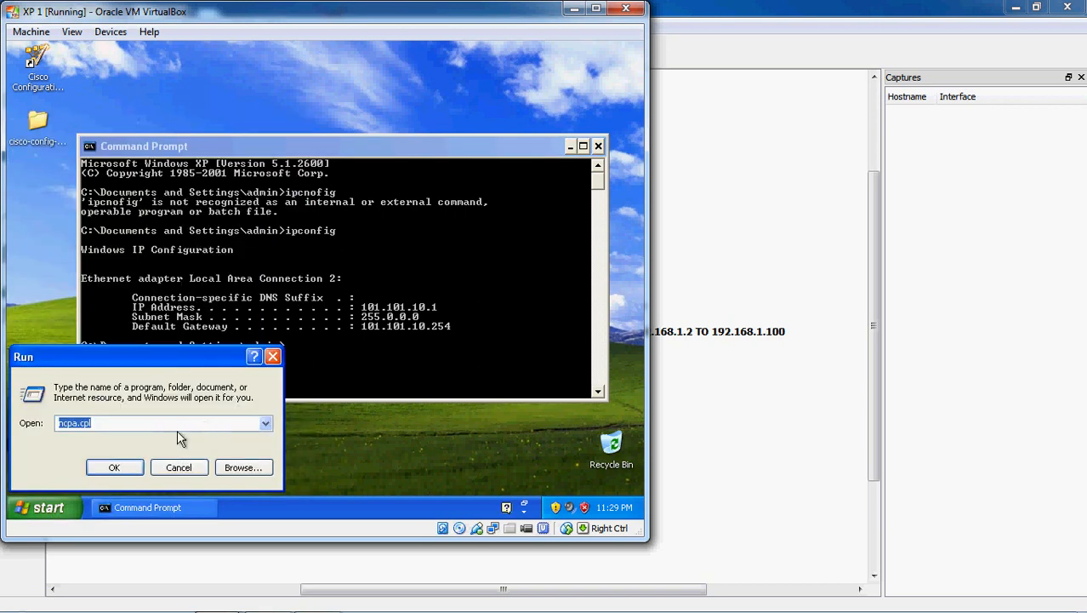
click(123, 467)
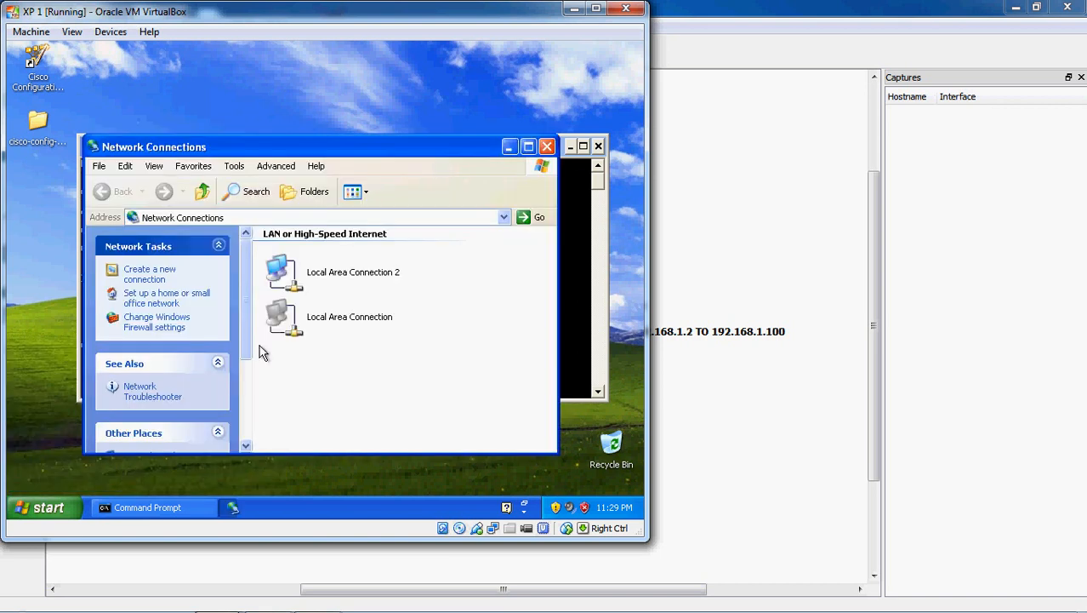
Open the Internet Protocol (TCP/IP) properties of Local Area Connection 2
click(304, 261)
right_click(306, 261)
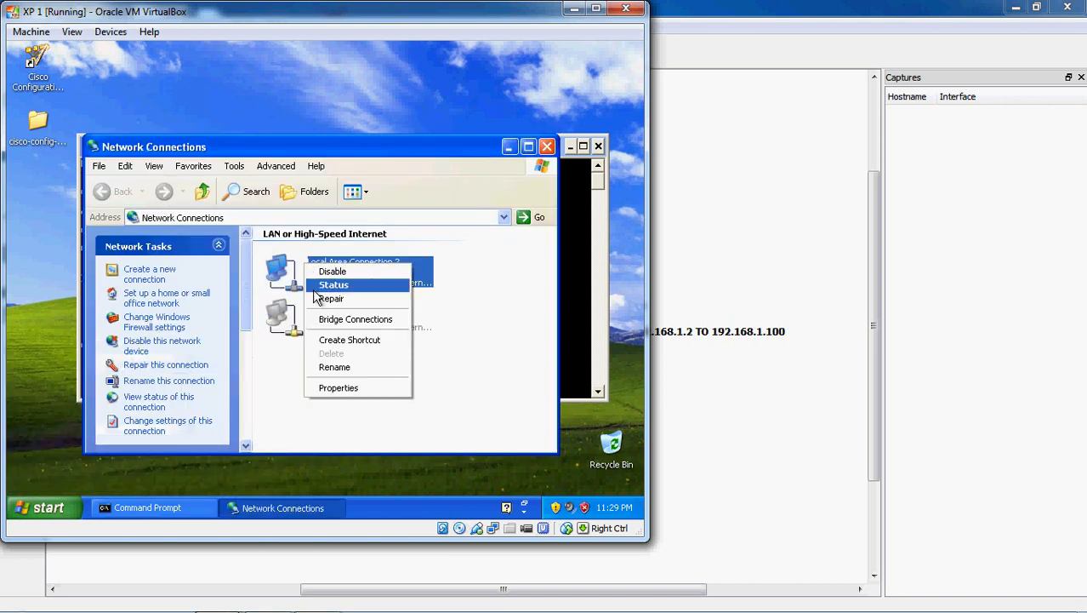
click(338, 388)
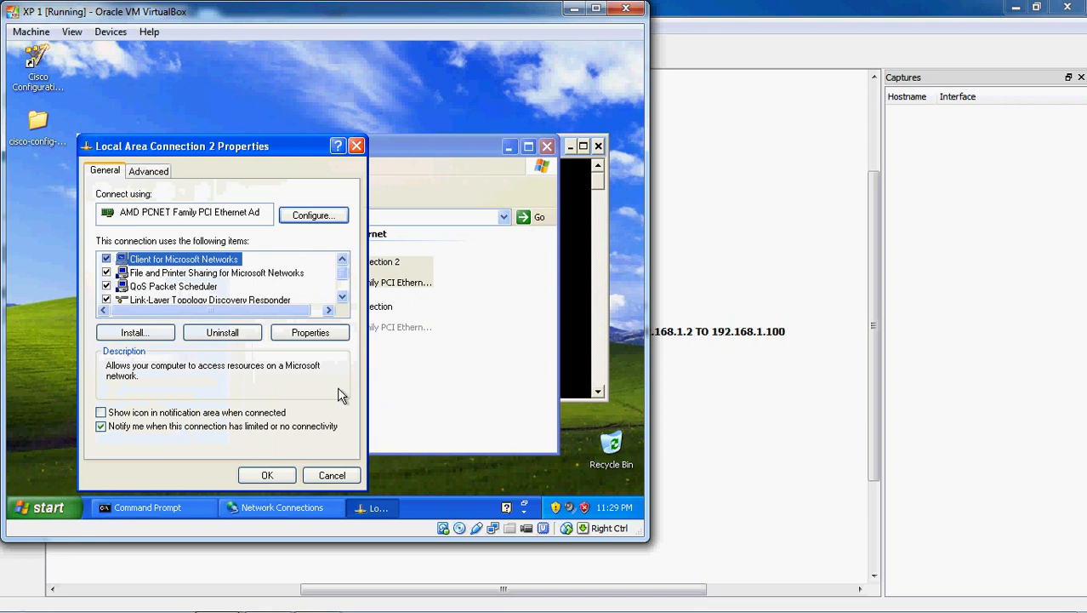
click(342, 297)
click(342, 298)
click(219, 289)
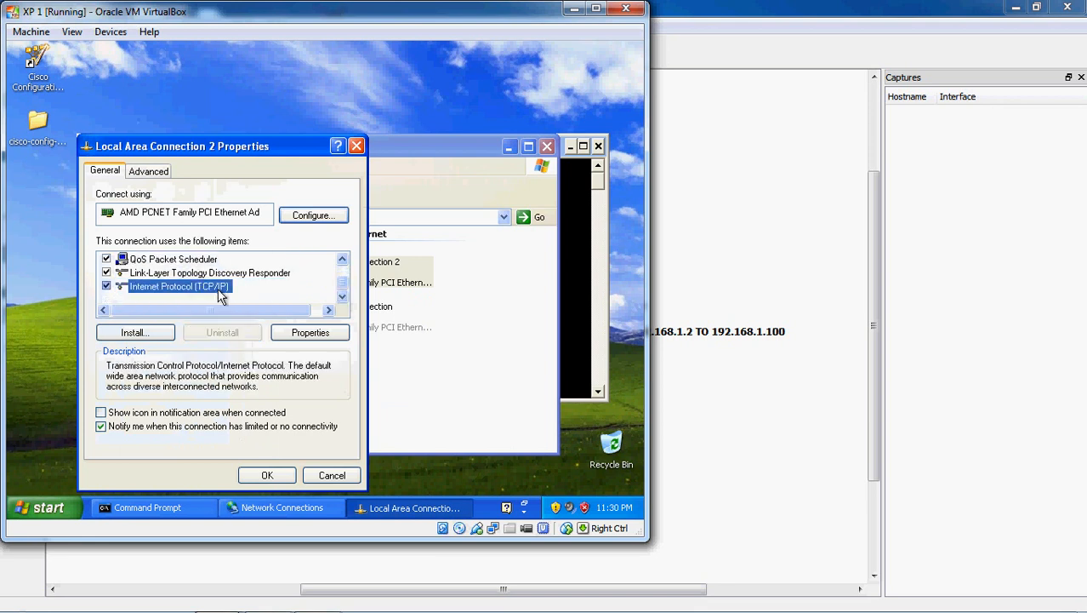
click(321, 337)
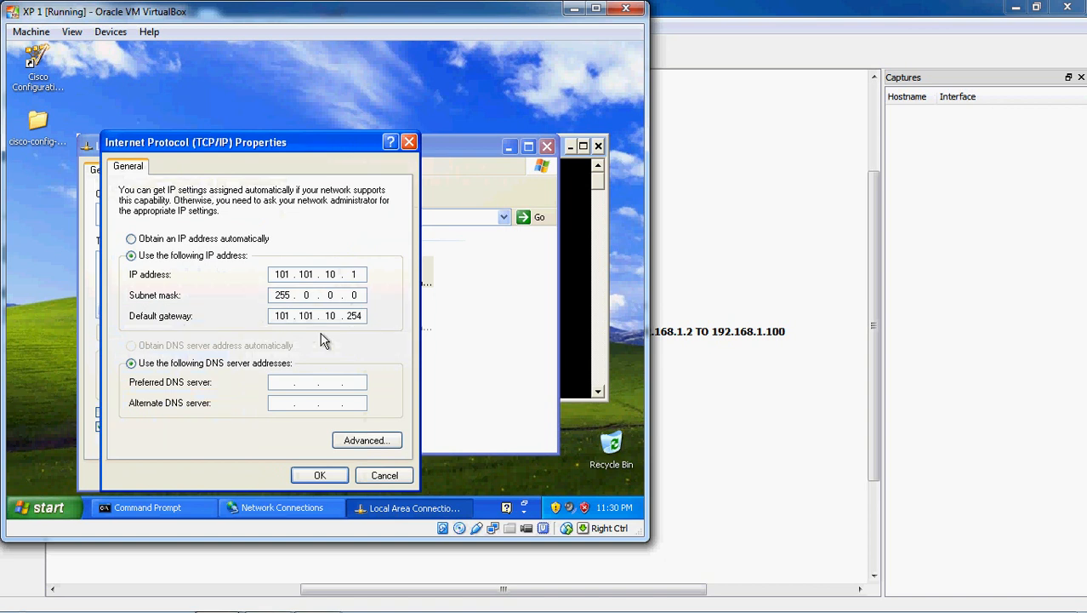
Switch to GNS3, move the e1/0 label clear of the link, and start a packet capture on R1 e1/0
click(574, 9)
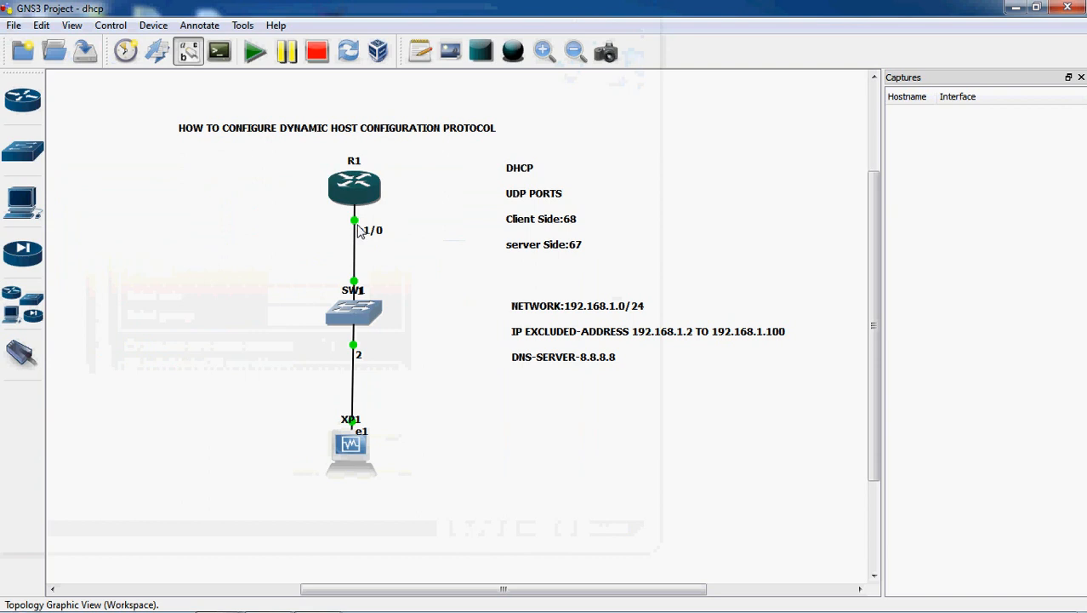
drag(369, 233, 404, 230)
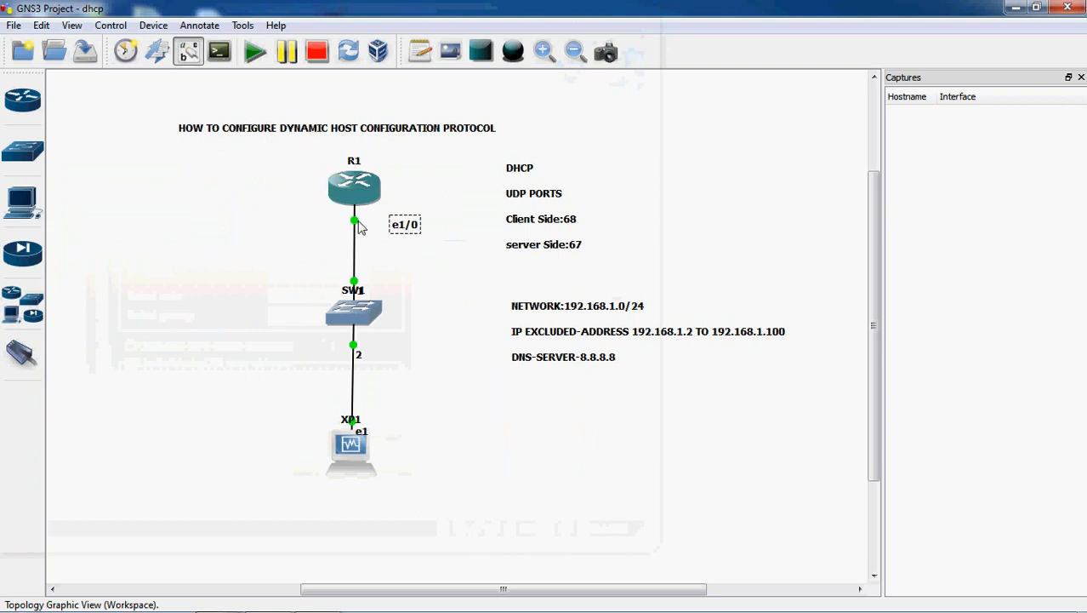
right_click(358, 228)
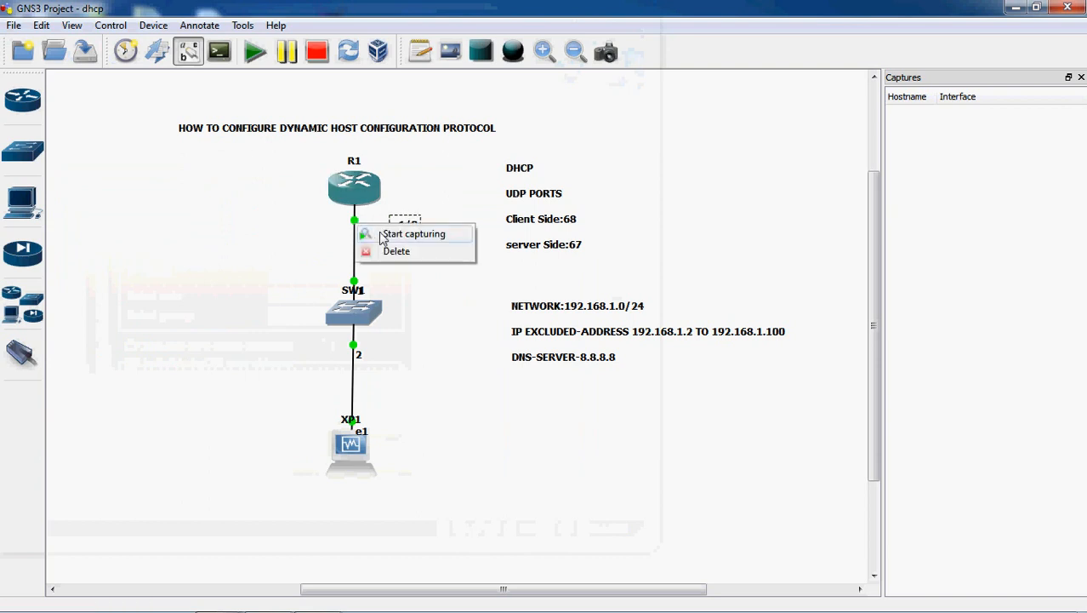
click(383, 234)
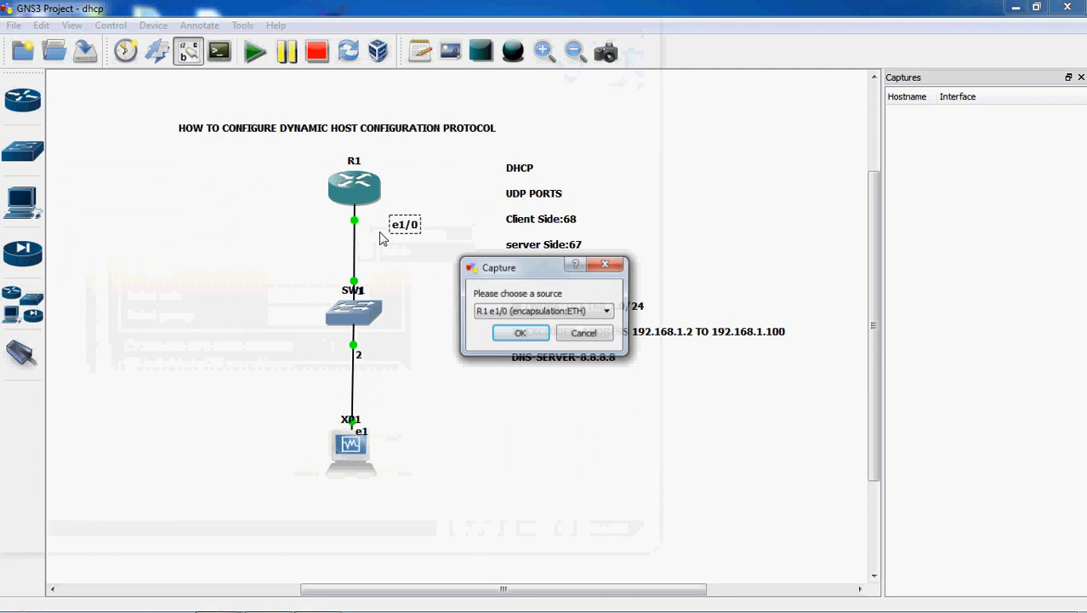
click(521, 333)
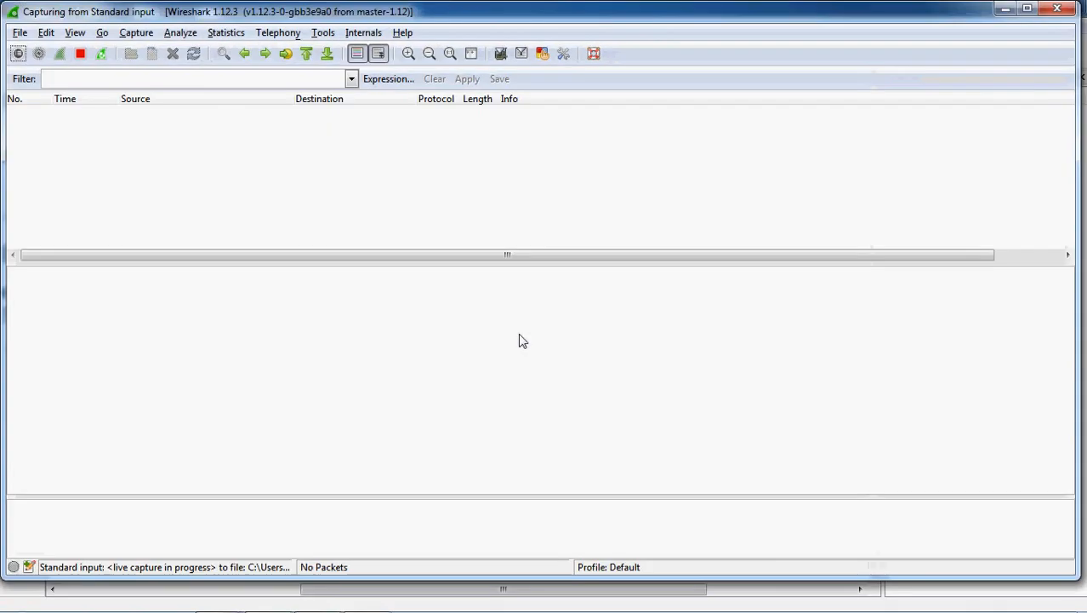
click(1005, 9)
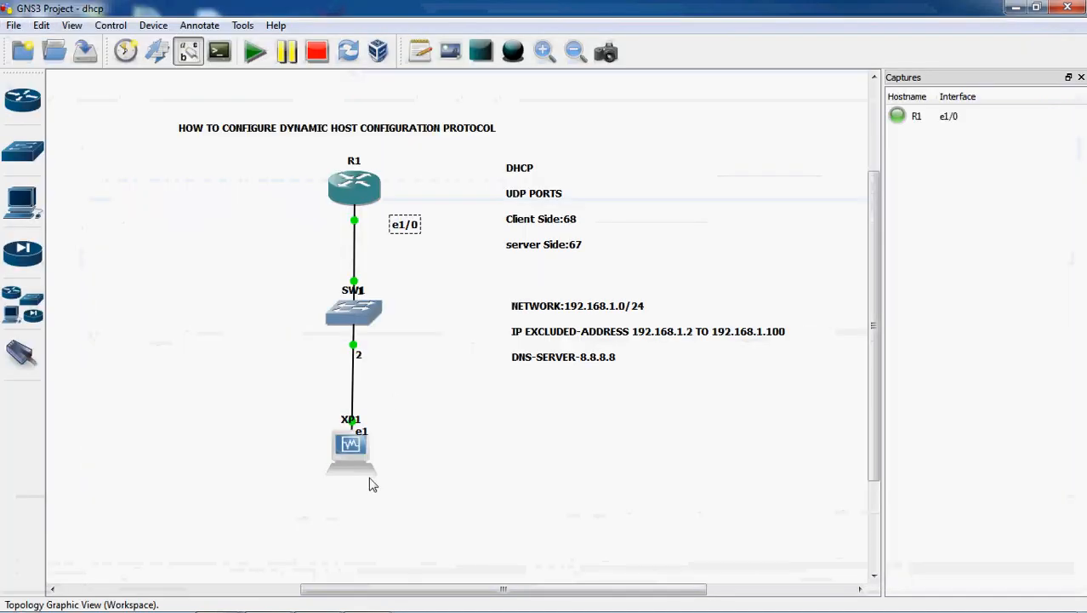
Return to the XP 1 virtual machine and set Local Area Connection 2 to obtain its IP and DNS server addresses automatically
mouse_move(285, 601)
mouse_move(216, 599)
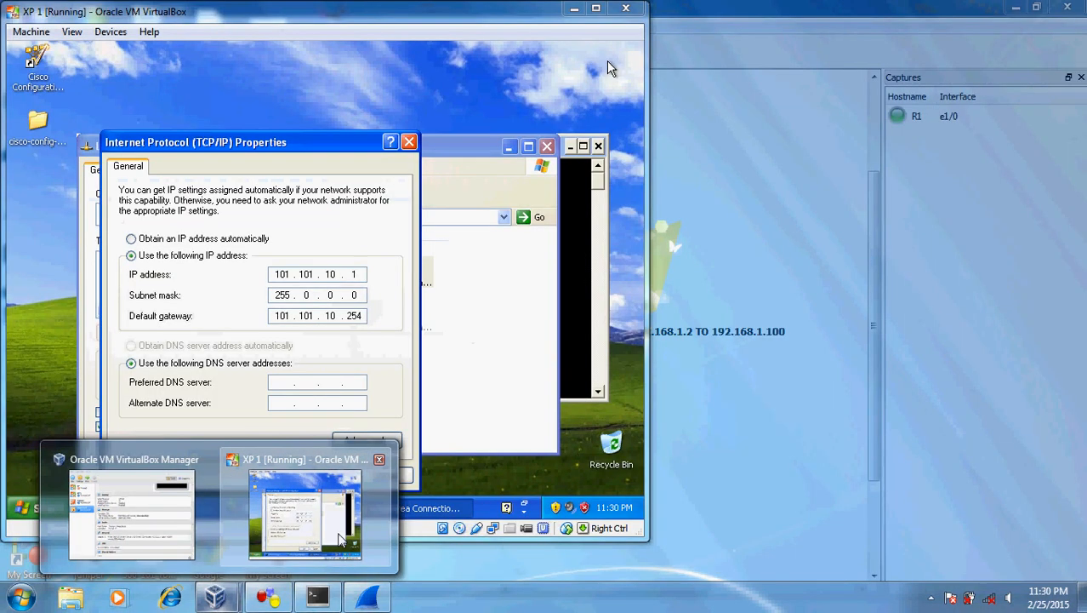
click(340, 539)
click(166, 243)
click(166, 349)
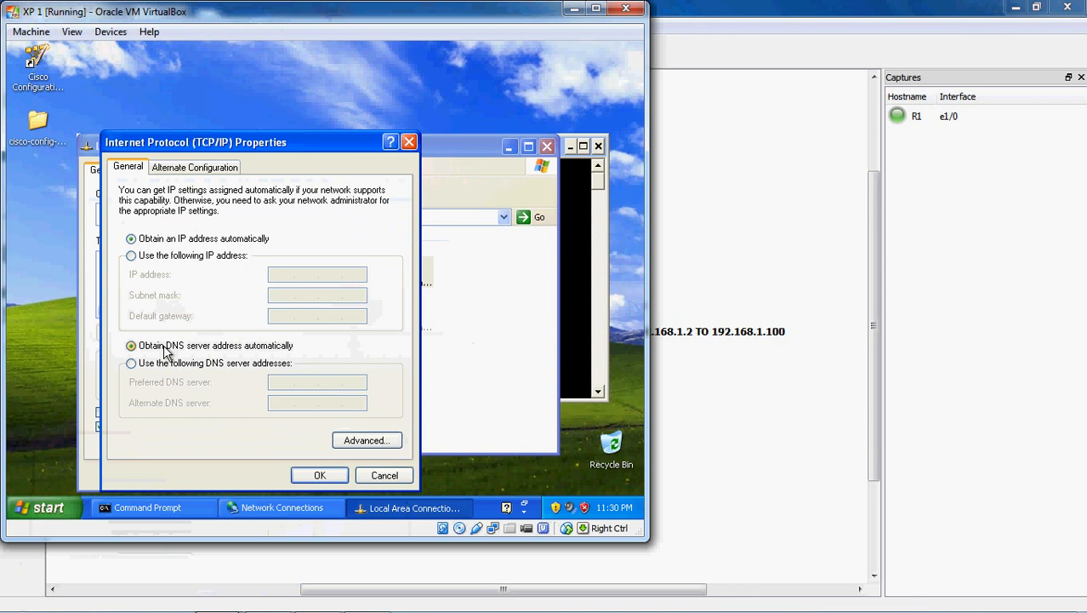
click(319, 476)
click(267, 476)
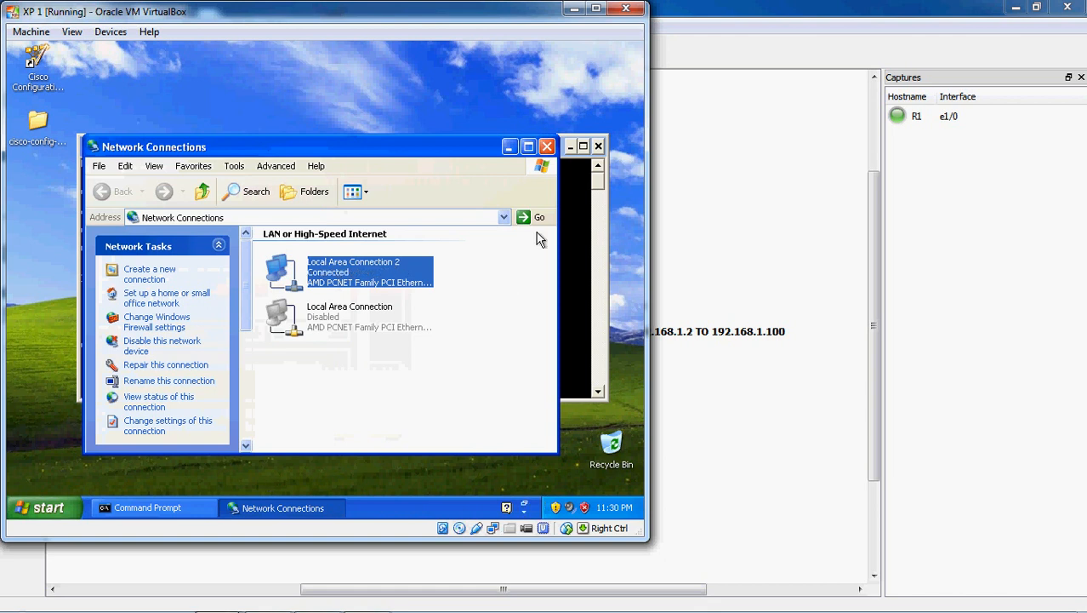
Close Network Connections and run ipconfig in the Command Prompt to check the address assigned by DHCP
click(547, 146)
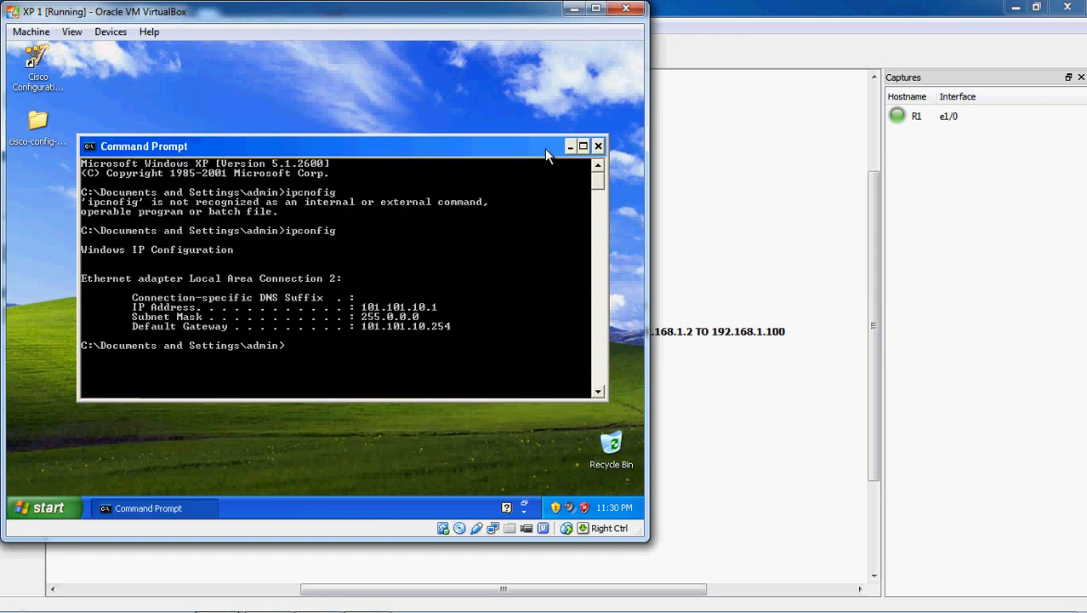
text(ipconfig)
key(Return)
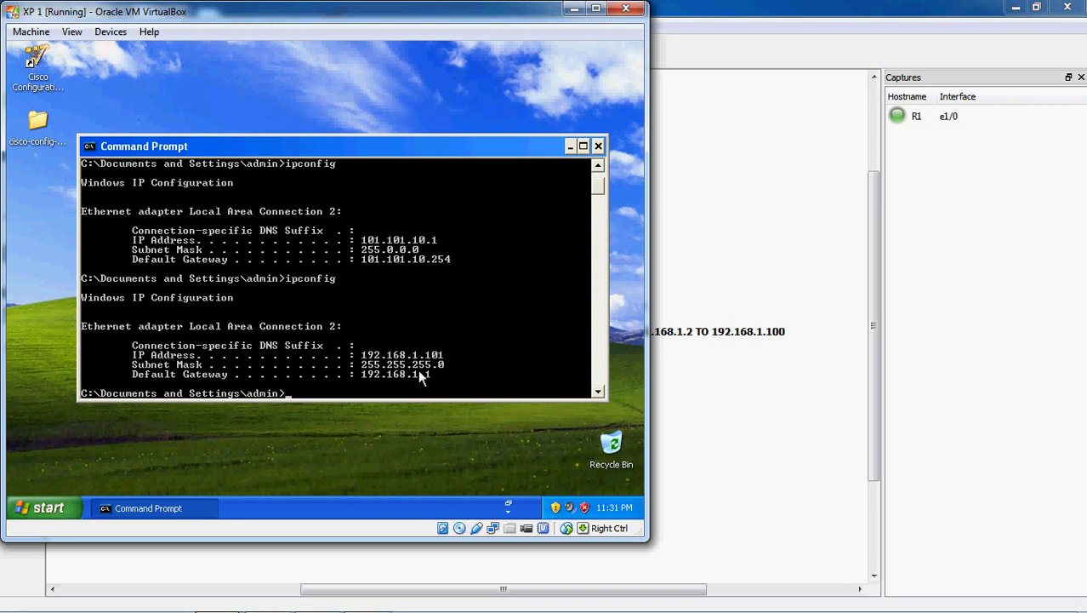
Switch back to GNS3 and stop the packet capture on the link between R1 and SW1
click(574, 8)
right_click(357, 224)
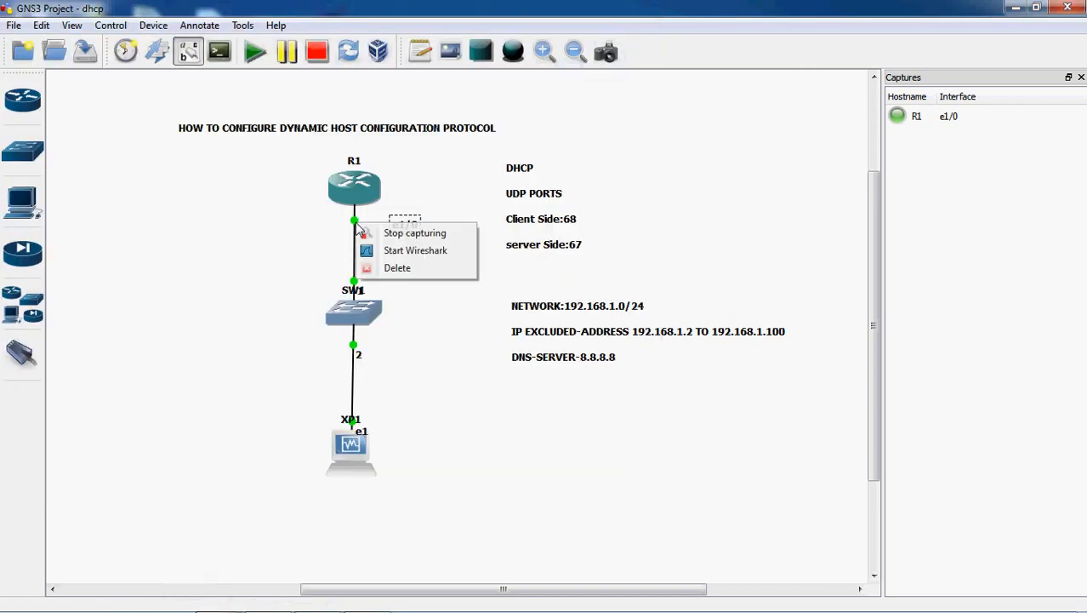
click(372, 234)
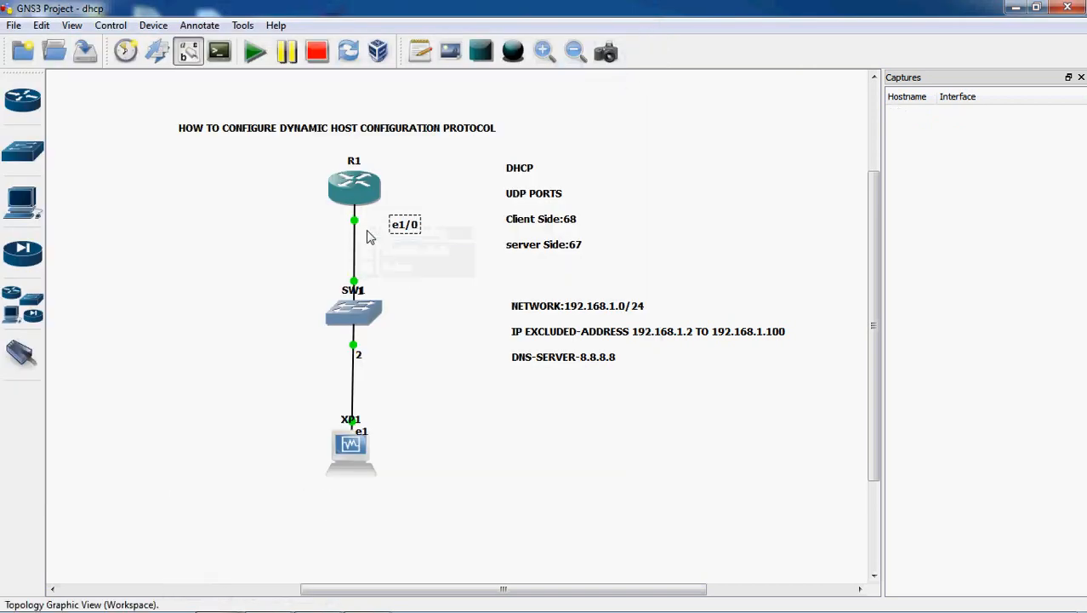